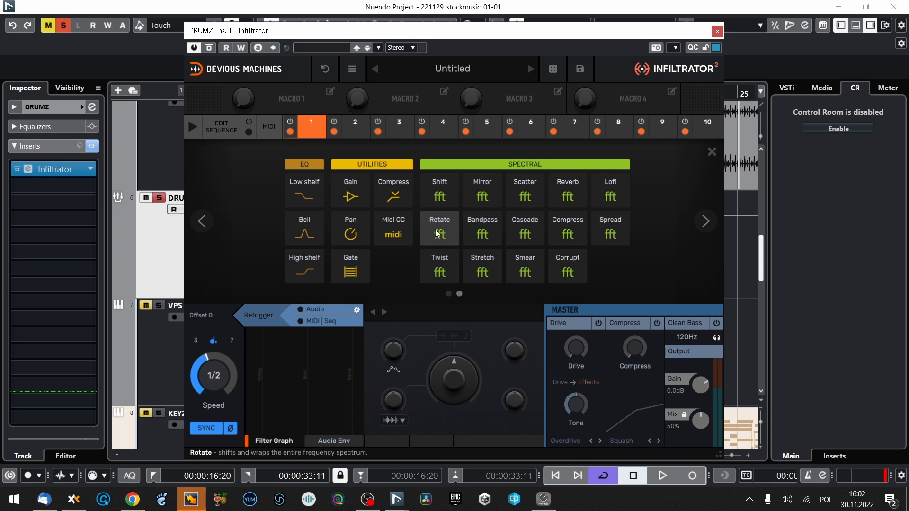
Load the Slow effect into slot 1 and randomise its first envelope into a stepped shape
{"action": "left_click", "coordinate": [208, 222]}
{"action": "left_click", "coordinate": [357, 207]}
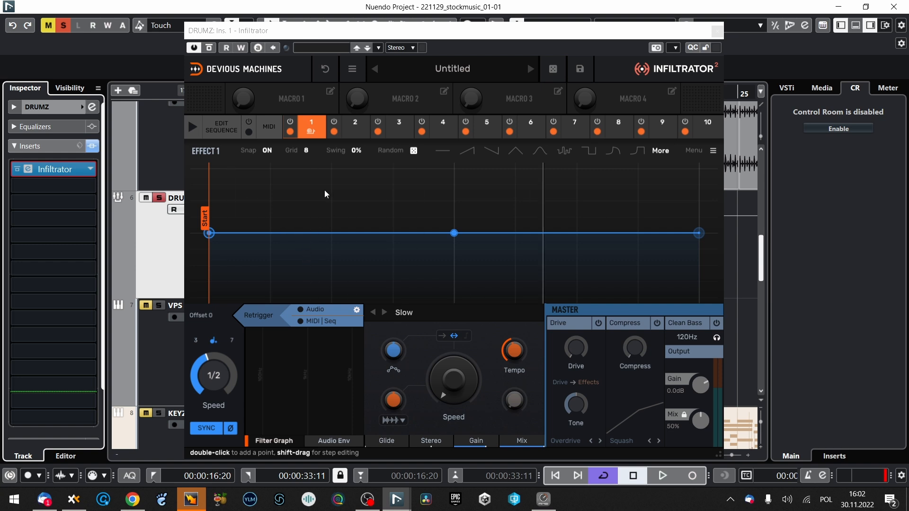
{"action": "left_click", "coordinate": [414, 151]}
{"action": "left_click", "coordinate": [414, 151]}
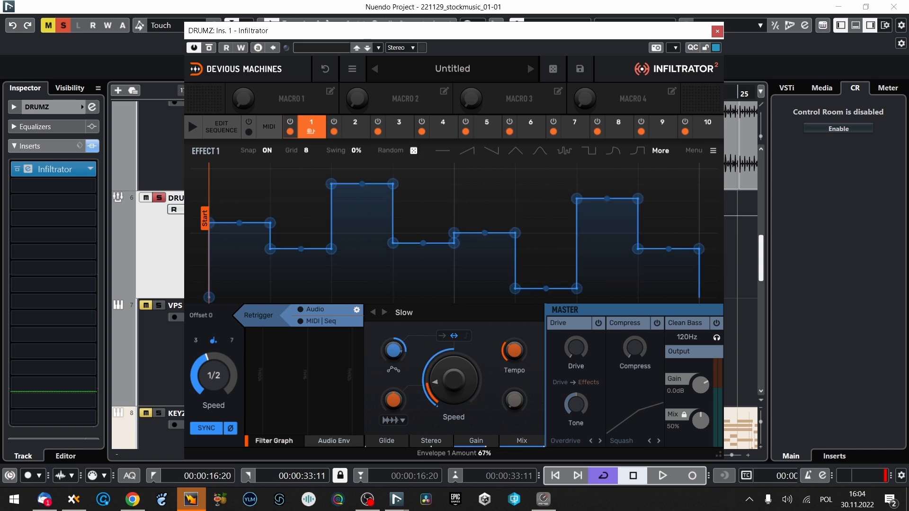
Raise the Slow effect's Speed while the drum track plays, and stop the playback
{"action": "key", "text": "space"}
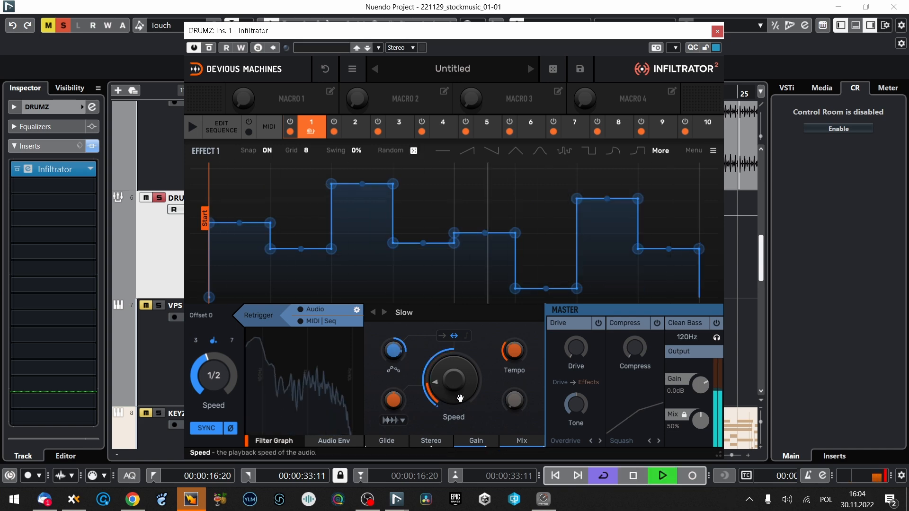
{"action": "left_click_drag", "start_coordinate": [453, 382], "coordinate": [453, 370]}
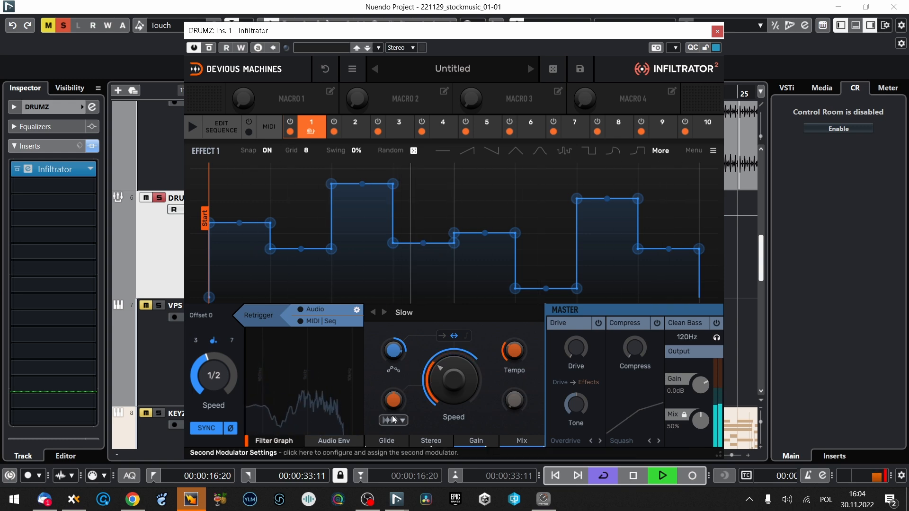
{"action": "key", "text": "space"}
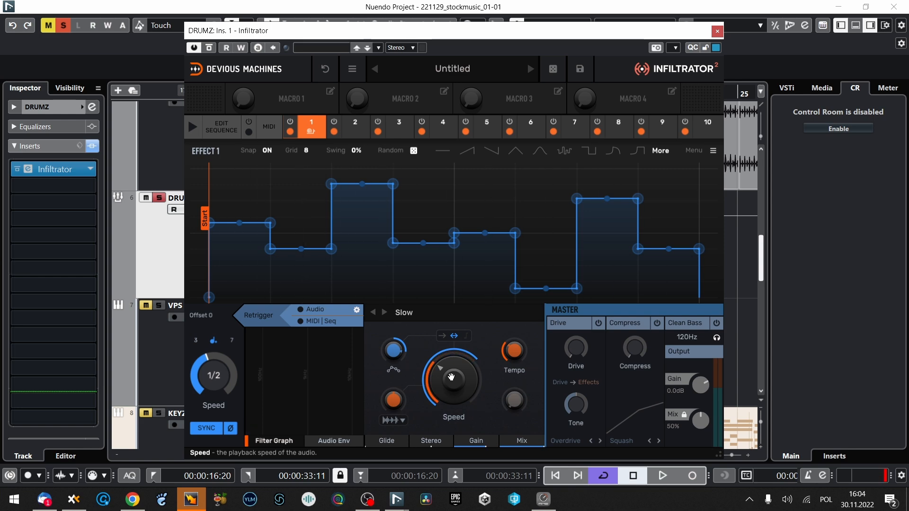
Set the second modulator's source to Envelope 2 with Speed as destination, and randomise the Envelope 2 shape
{"action": "left_click", "coordinate": [429, 377]}
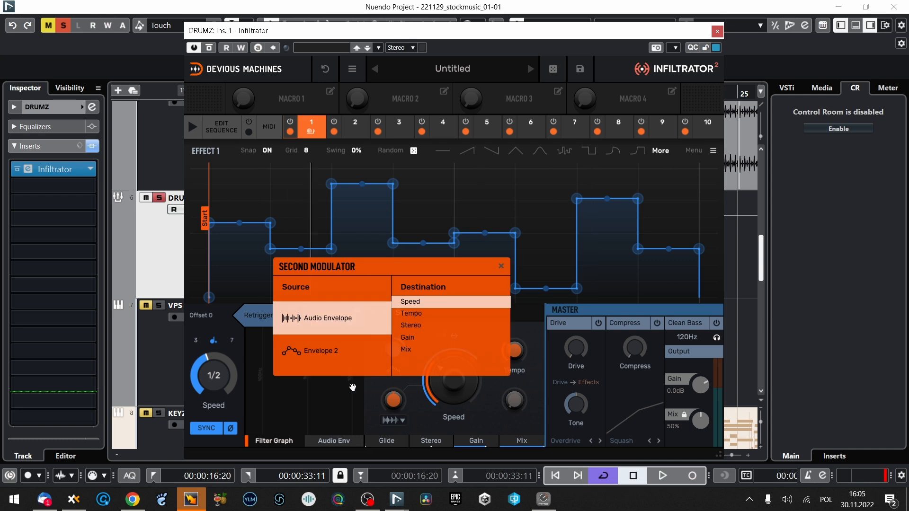
{"action": "left_click", "coordinate": [336, 346]}
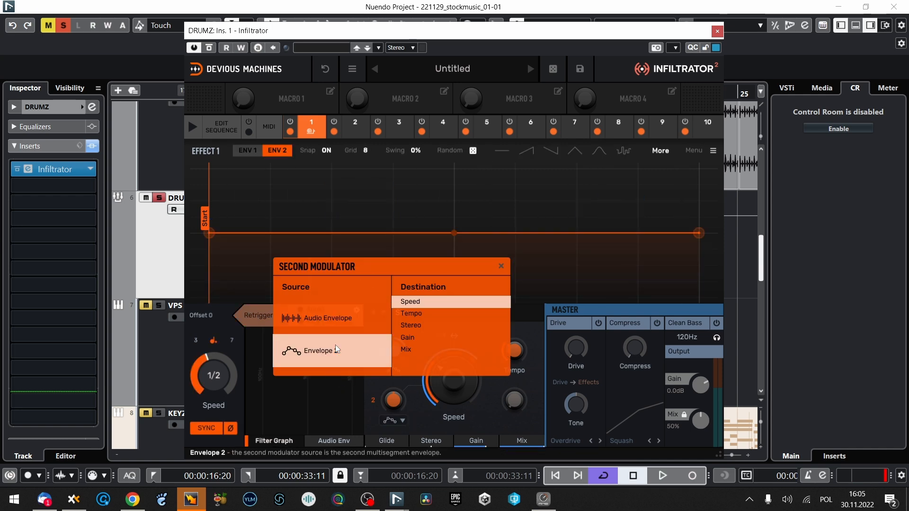
{"action": "left_click", "coordinate": [259, 153]}
{"action": "left_click", "coordinate": [269, 155]}
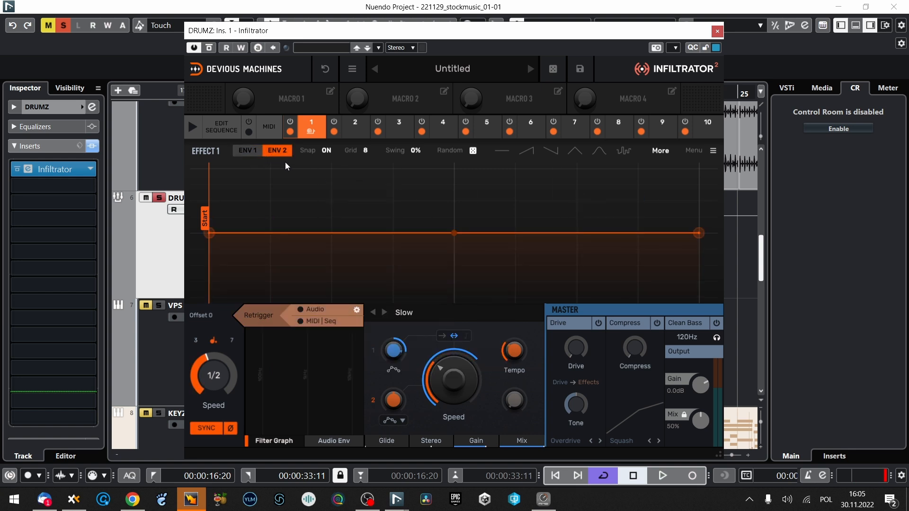
{"action": "left_click", "coordinate": [473, 152]}
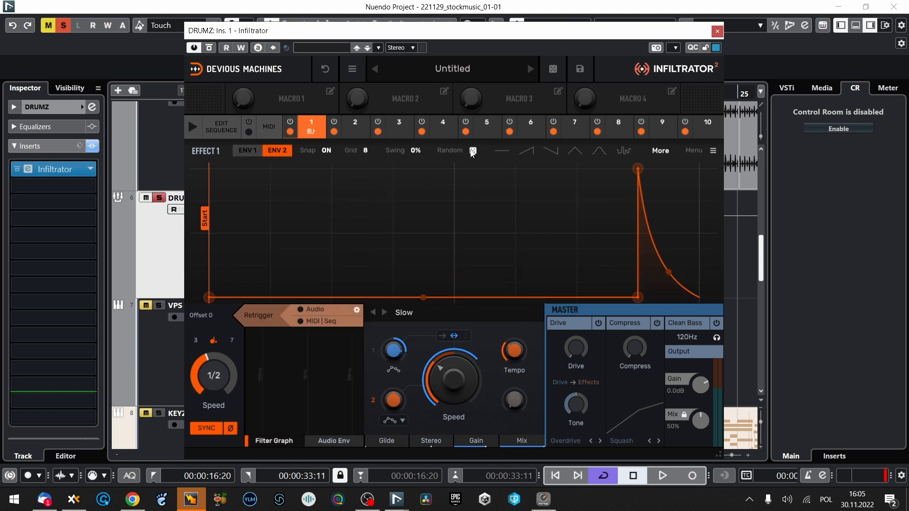
{"action": "left_click", "coordinate": [466, 150]}
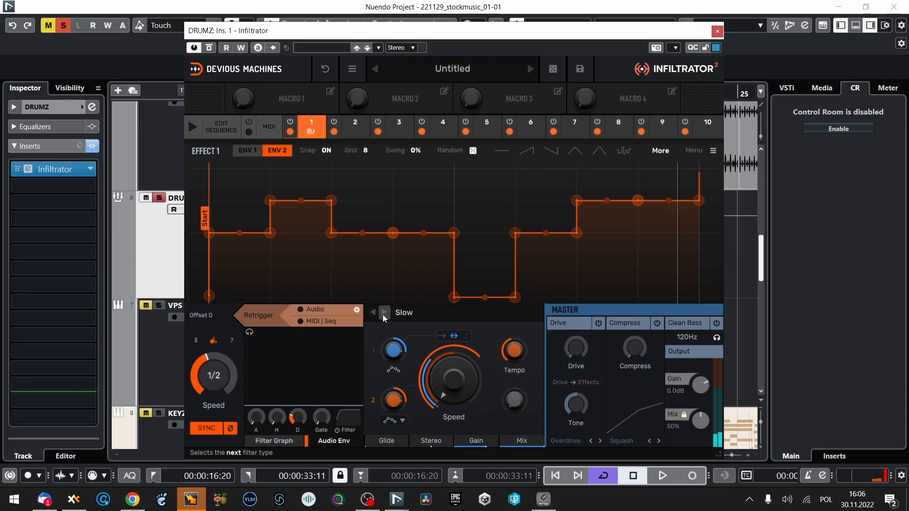
Browse slot 1's effect types one by one through the EQ and utility effects to the spectral Twist
{"action": "left_click", "coordinate": [383, 314]}
{"action": "left_click", "coordinate": [384, 314]}
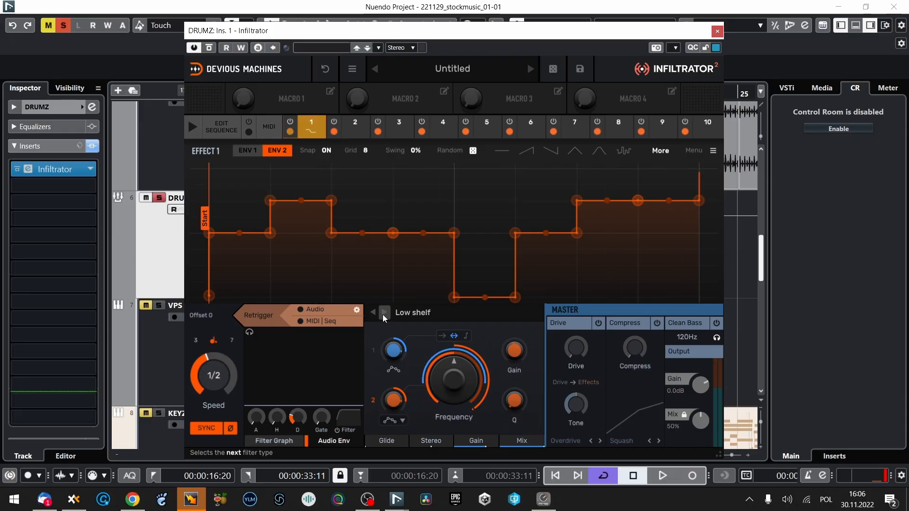
{"action": "left_click", "coordinate": [384, 315]}
{"action": "left_click", "coordinate": [377, 317]}
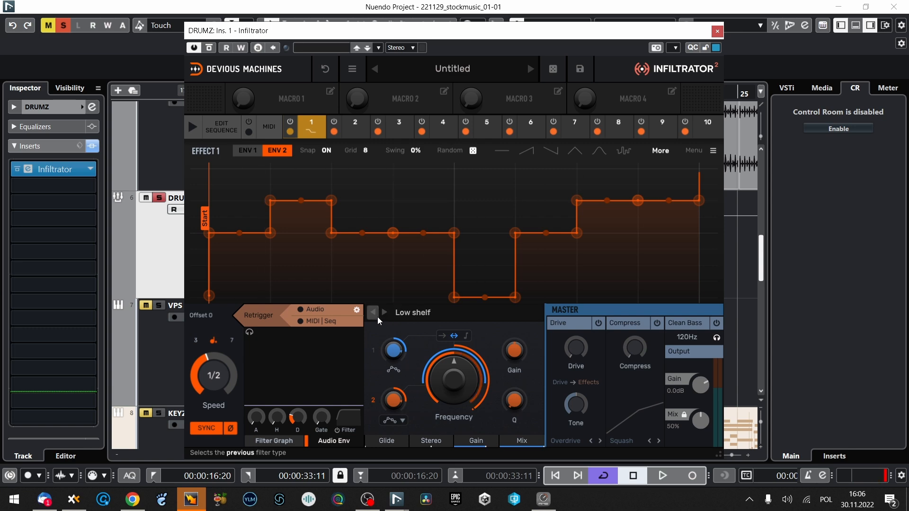
{"action": "left_click", "coordinate": [385, 316]}
{"action": "left_click", "coordinate": [385, 316]}
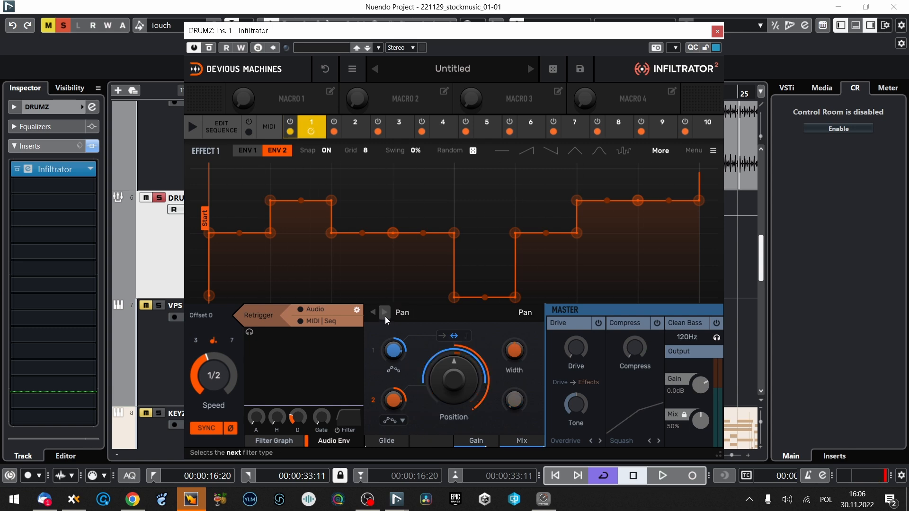
{"action": "left_click", "coordinate": [385, 317]}
{"action": "left_click", "coordinate": [385, 316]}
{"action": "left_click", "coordinate": [385, 317]}
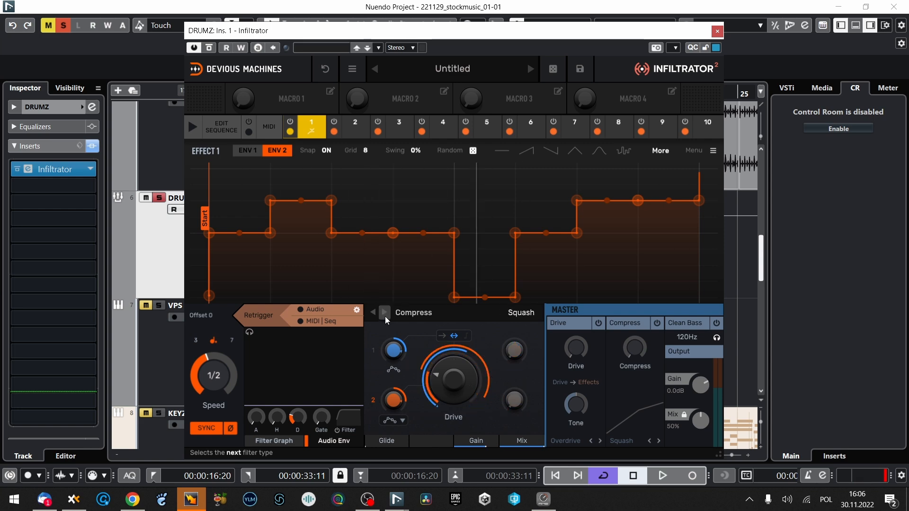
{"action": "left_click", "coordinate": [385, 317]}
{"action": "left_click", "coordinate": [385, 316]}
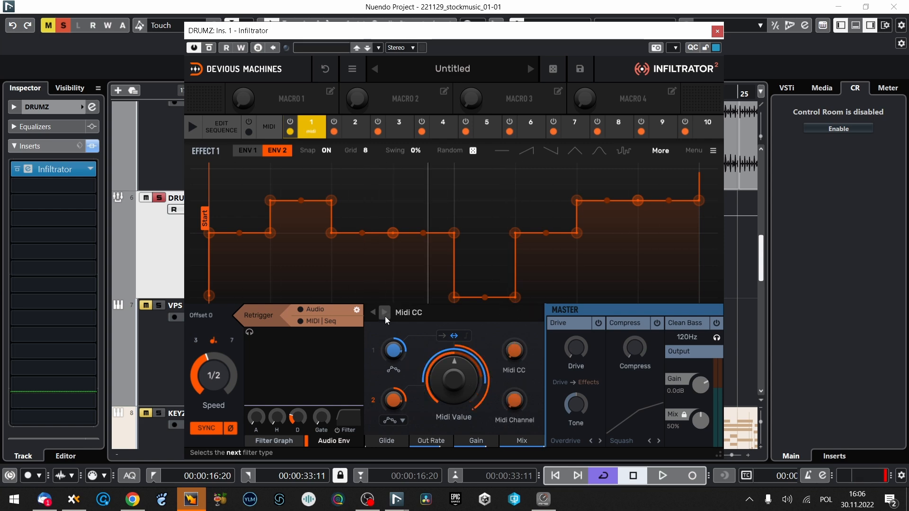
{"action": "left_click", "coordinate": [385, 317]}
{"action": "left_click", "coordinate": [385, 317]}
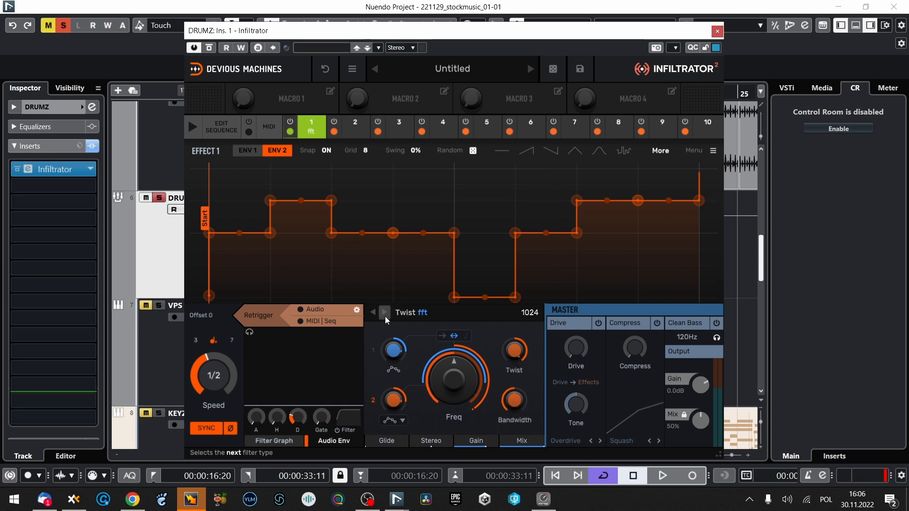
Play the drums and audition the spectral effects in slot 1, going from Twist through Smear, Compress and Lofi to Ladder LP
{"action": "key", "text": "space"}
{"action": "left_click", "coordinate": [385, 314]}
{"action": "left_click", "coordinate": [384, 315]}
{"action": "left_click", "coordinate": [385, 314]}
{"action": "left_click", "coordinate": [384, 313]}
{"action": "left_click", "coordinate": [384, 314]}
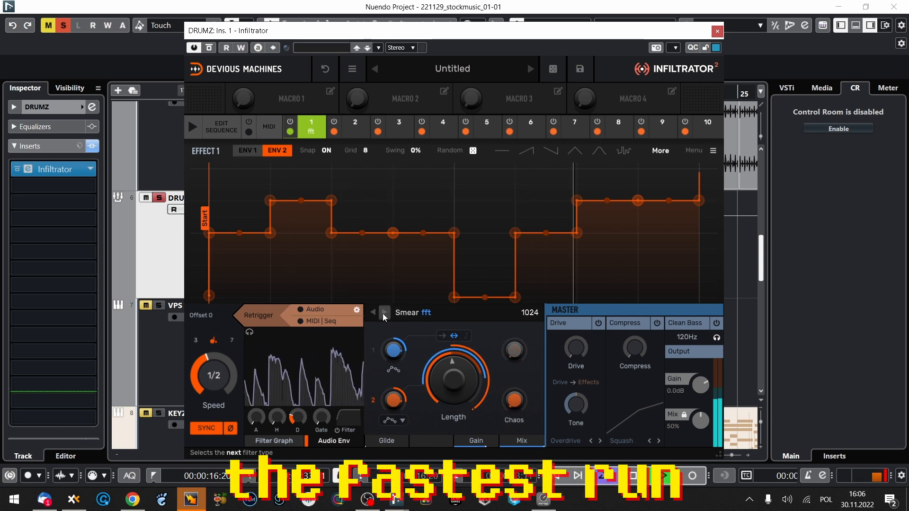
{"action": "left_click", "coordinate": [384, 314]}
{"action": "left_click", "coordinate": [384, 314]}
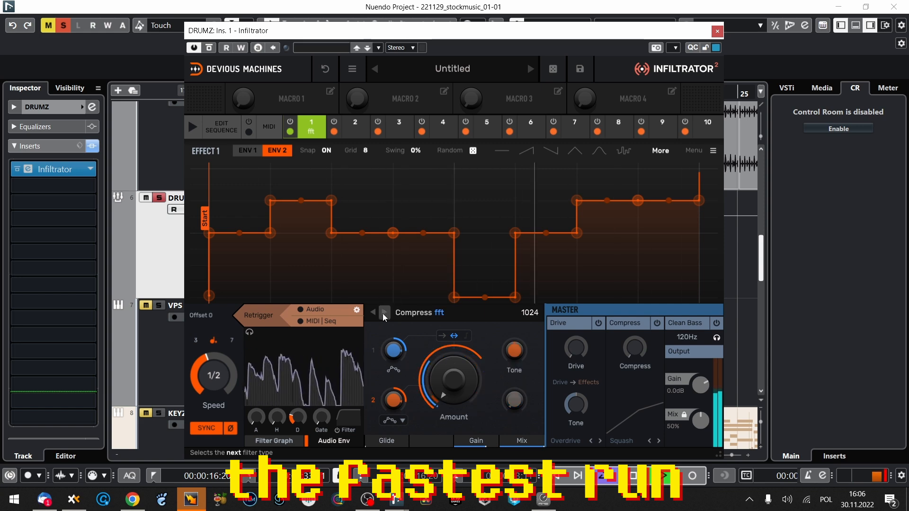
{"action": "left_click", "coordinate": [384, 313]}
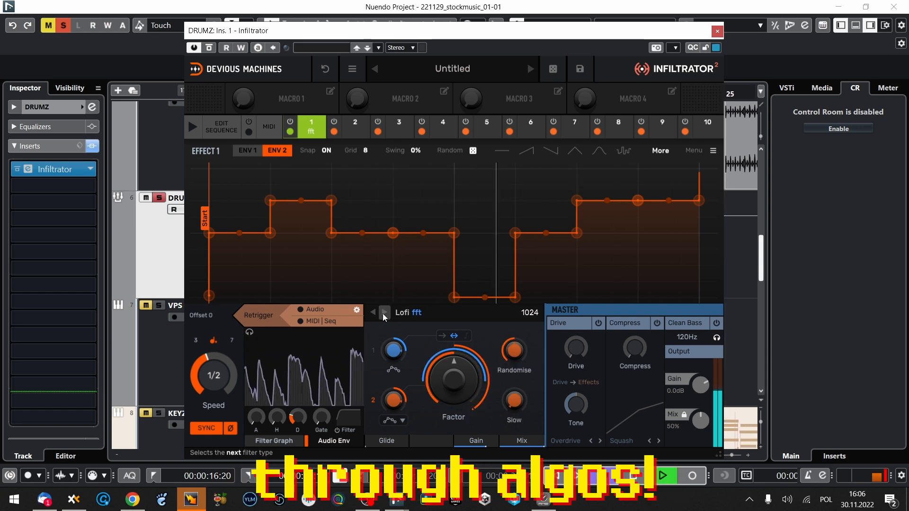
{"action": "left_click", "coordinate": [384, 314]}
{"action": "left_click", "coordinate": [384, 314]}
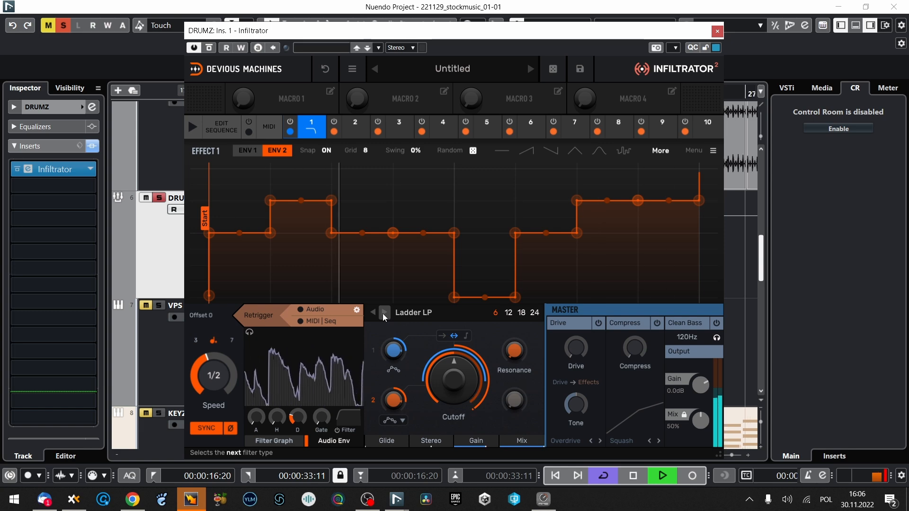
Audition the remaining filter types in slot 1 during playback, from Ladder BP through the Model-20 filters to Comb
{"action": "left_click", "coordinate": [384, 313]}
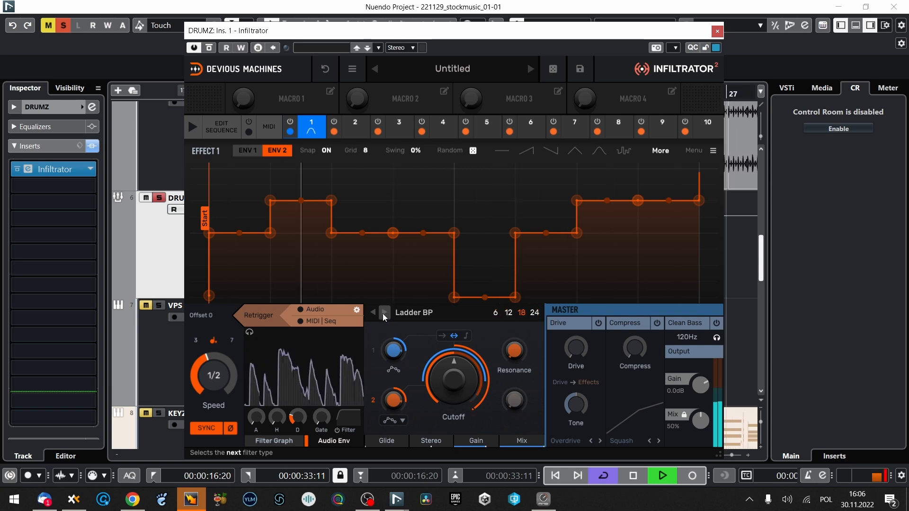
{"action": "left_click", "coordinate": [383, 314]}
{"action": "left_click", "coordinate": [383, 314]}
{"action": "left_click", "coordinate": [383, 315]}
{"action": "left_click", "coordinate": [384, 314]}
{"action": "left_click", "coordinate": [384, 313]}
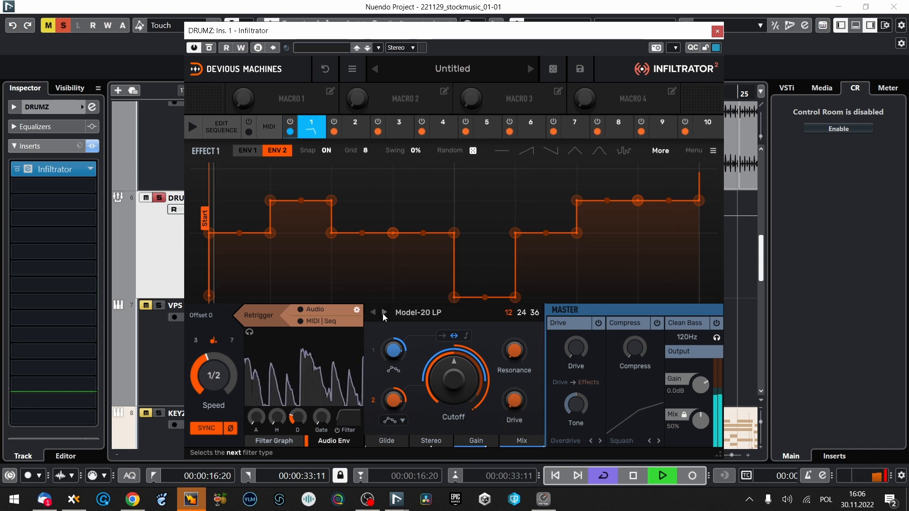
{"action": "left_click", "coordinate": [384, 314]}
{"action": "left_click", "coordinate": [384, 314]}
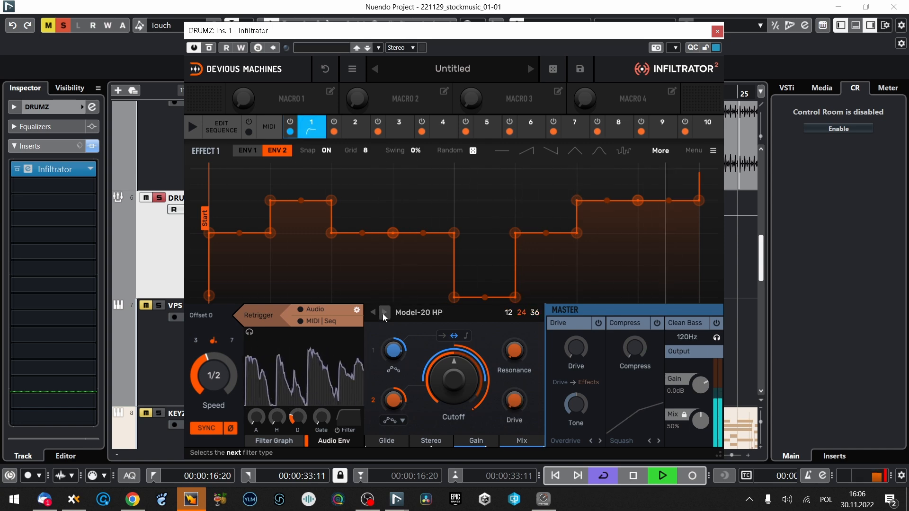
{"action": "left_click", "coordinate": [384, 314]}
{"action": "left_click", "coordinate": [384, 314]}
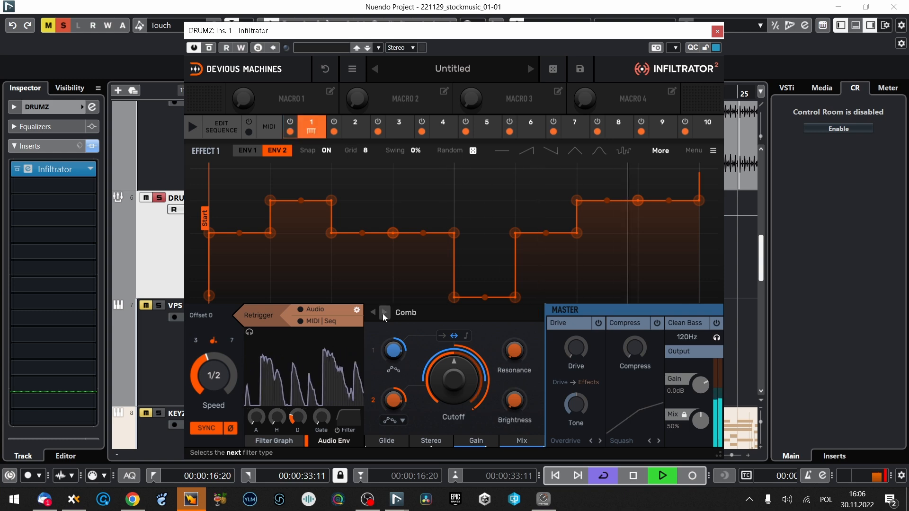
Step slot 1 onward through Pitch and FM, trying a different setting on the main knob, and settle on Distort
{"action": "left_click", "coordinate": [384, 313]}
{"action": "left_click", "coordinate": [384, 314]}
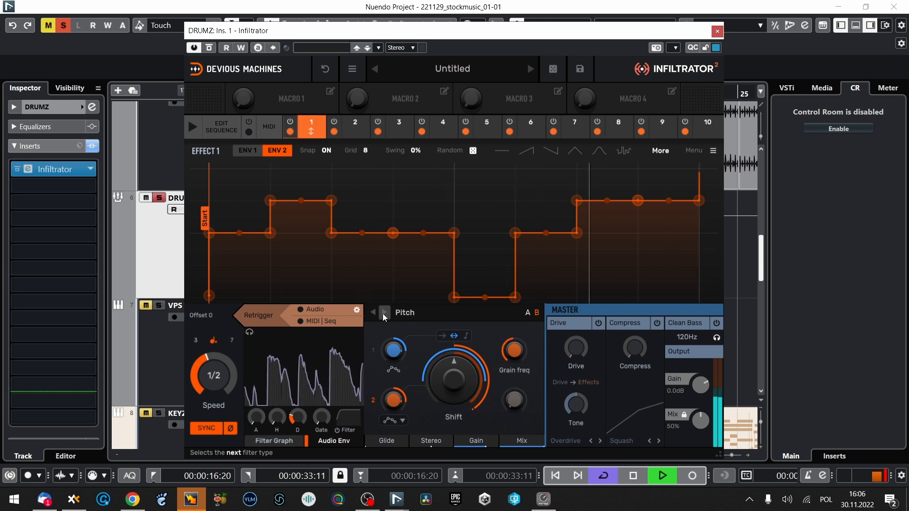
{"action": "left_click", "coordinate": [384, 313]}
{"action": "left_click_drag", "start_coordinate": [454, 379], "coordinate": [454, 397]}
{"action": "left_click", "coordinate": [385, 312]}
{"action": "left_click", "coordinate": [385, 313]}
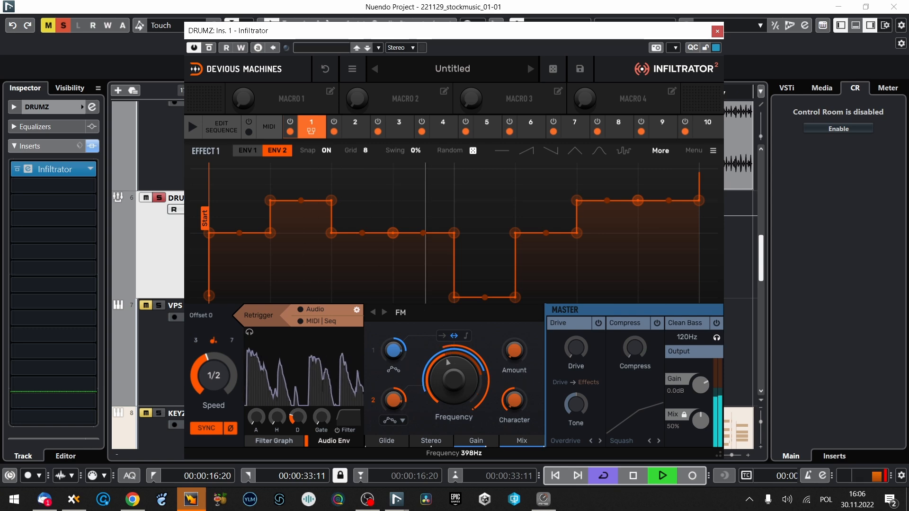
{"action": "left_click", "coordinate": [386, 313]}
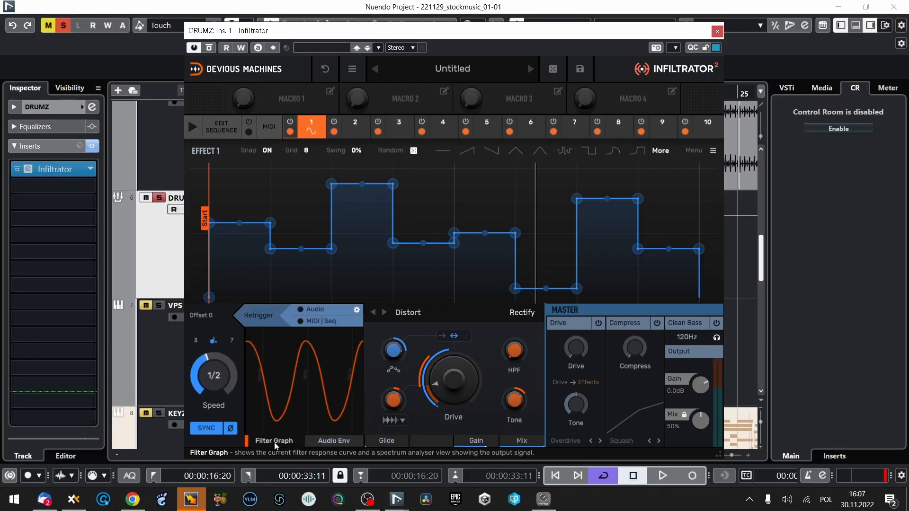
Open the effect sequence, extend it to its full length and activate a rhythmic pattern of Distort steps in row 1
{"action": "left_click", "coordinate": [215, 125]}
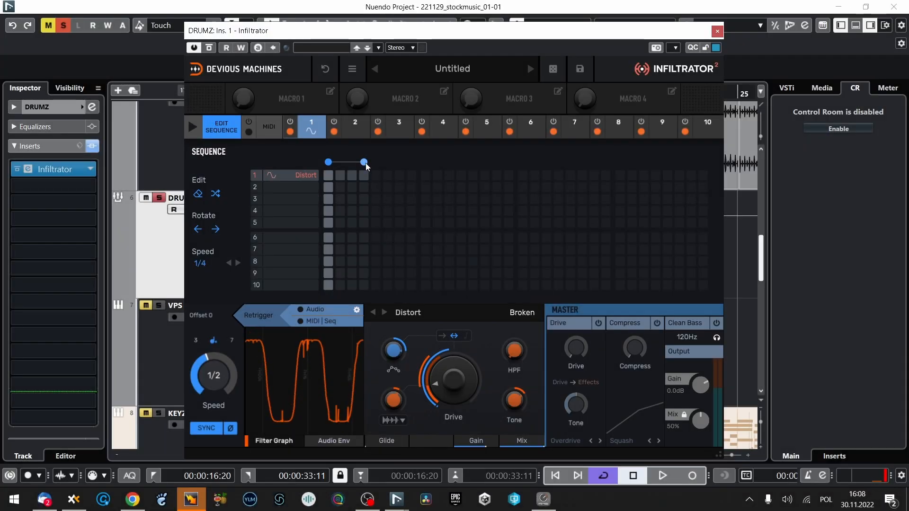
{"action": "left_click_drag", "start_coordinate": [402, 165], "coordinate": [659, 172]}
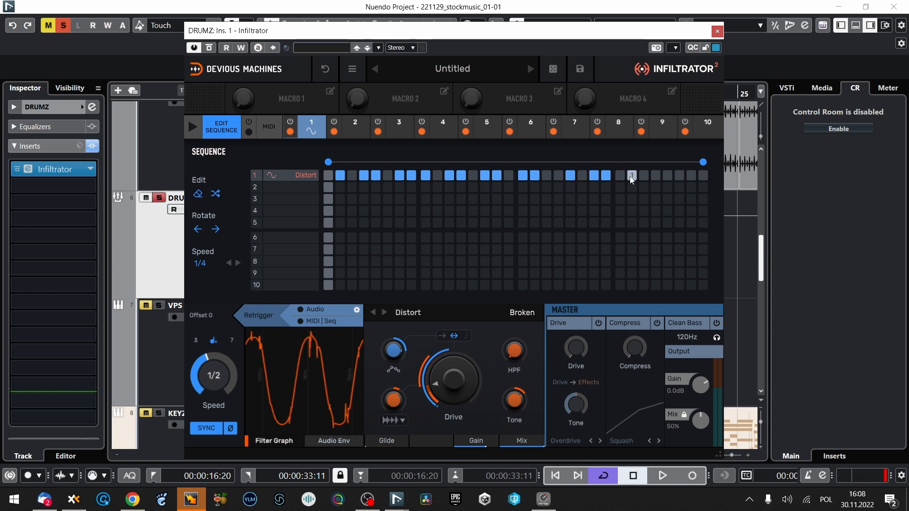
Play back the Distort sequence and set the sequence speed to 1/16
{"action": "key", "text": "space"}
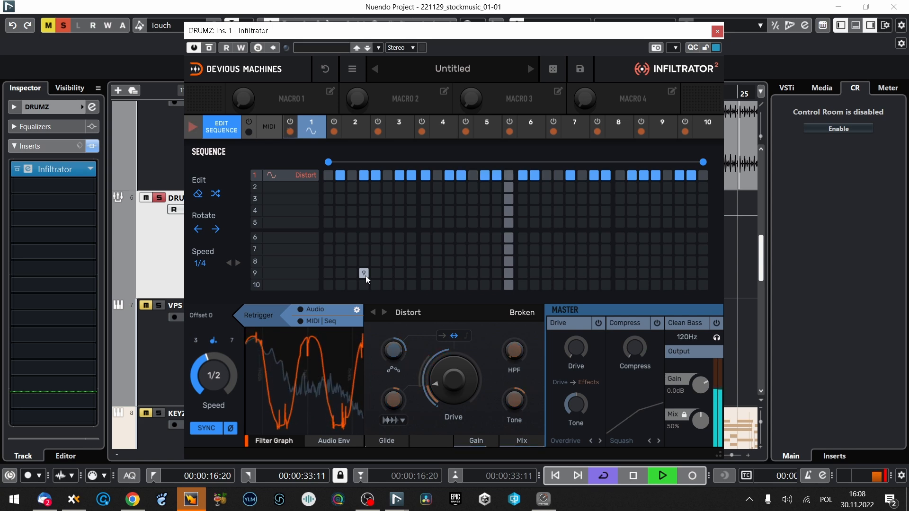
{"action": "key", "text": "space"}
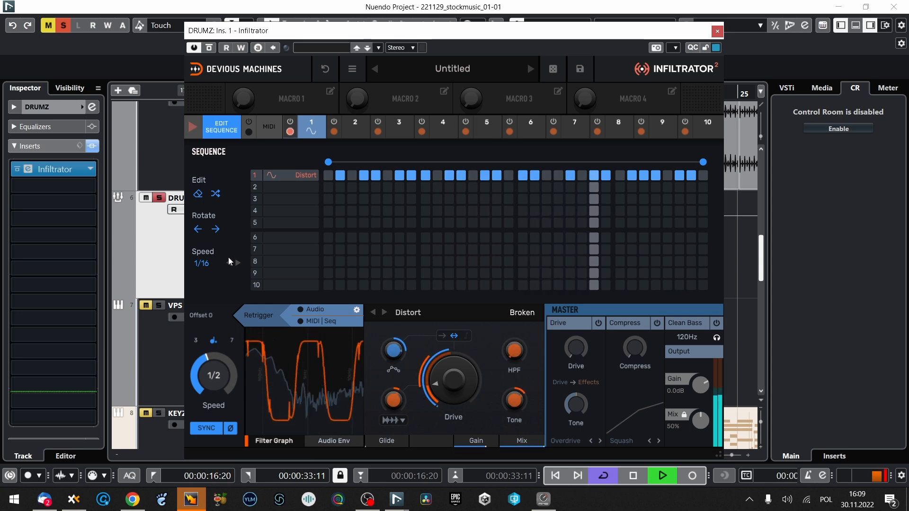
{"action": "key", "text": "space"}
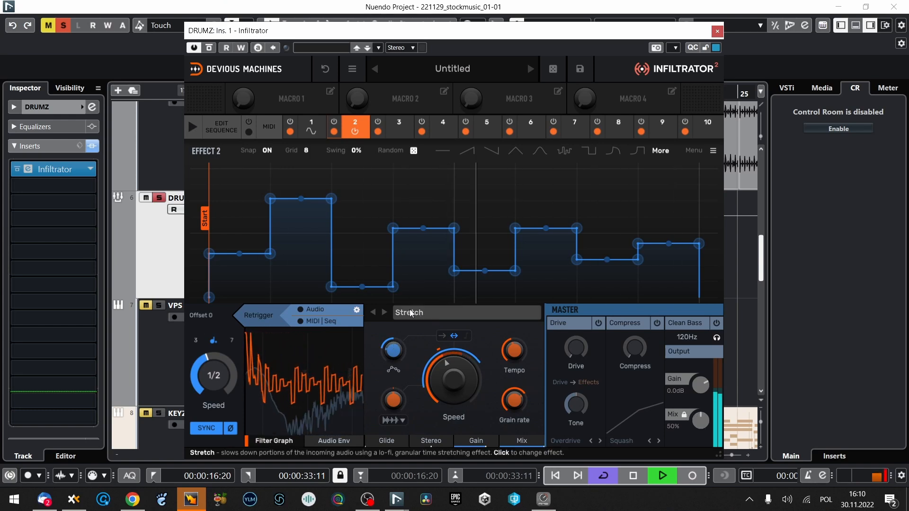
Try the Varispeed effect in slot 2 and lower the master Mix to 27%
{"action": "left_click", "coordinate": [384, 313]}
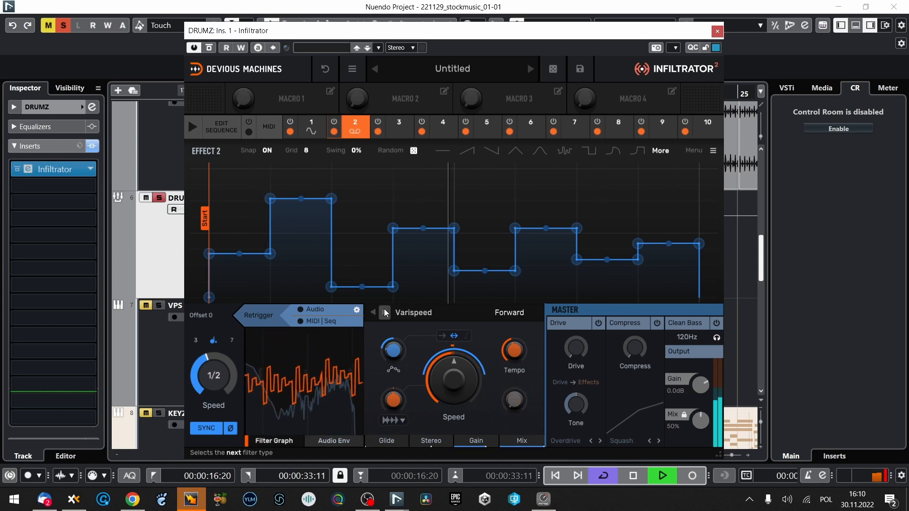
{"action": "left_click_drag", "start_coordinate": [696, 419], "coordinate": [696, 433]}
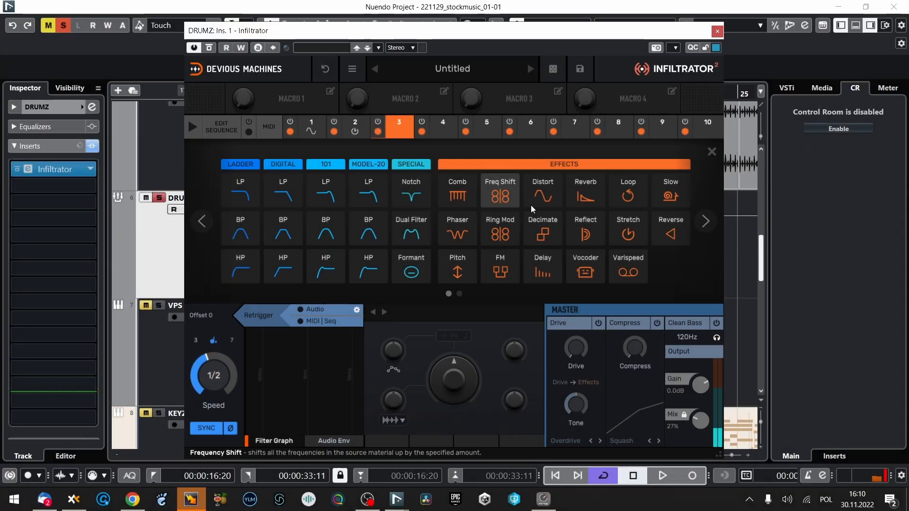
Load the Reverb effect into slot 3
{"action": "left_click", "coordinate": [588, 193]}
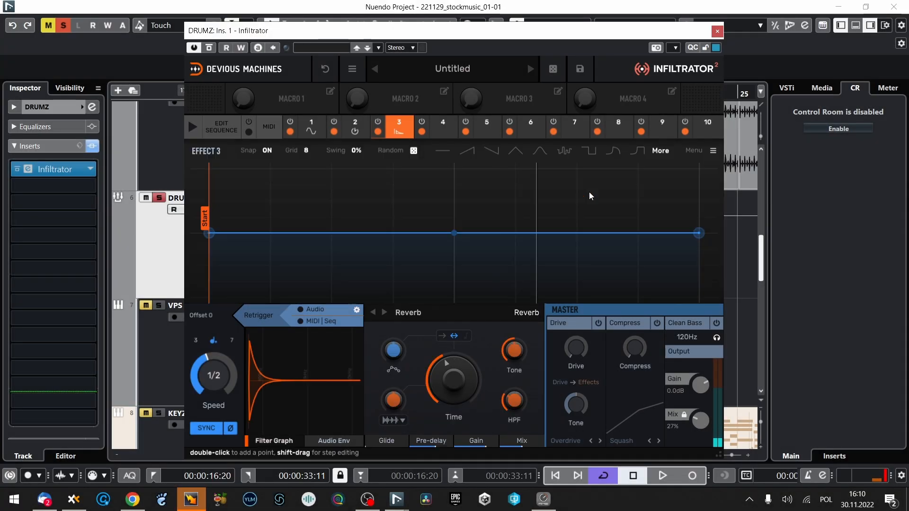
Randomize the Reverb envelope in slot 3, raise its modulation amount on Time and play back the drums while adjusting the Time control
{"action": "left_click", "coordinate": [414, 150]}
{"action": "left_click_drag", "start_coordinate": [405, 356], "coordinate": [405, 346]}
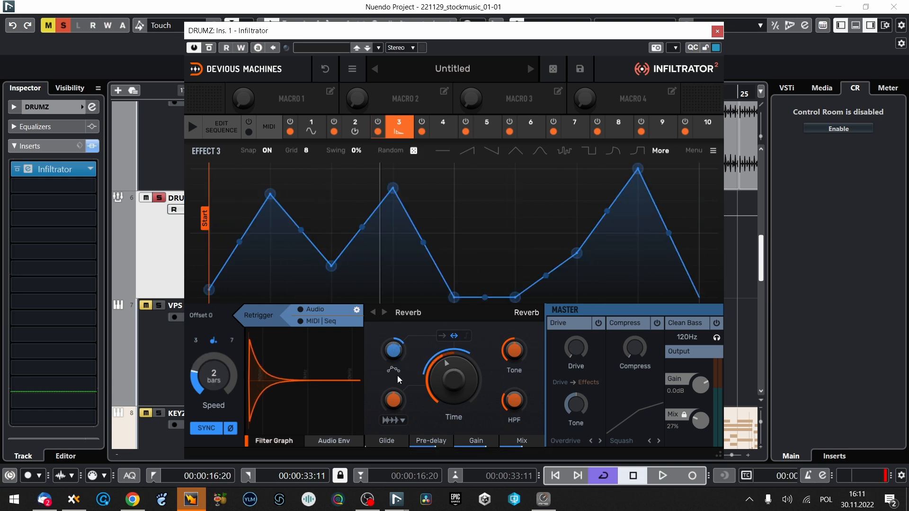
{"action": "key", "text": "space"}
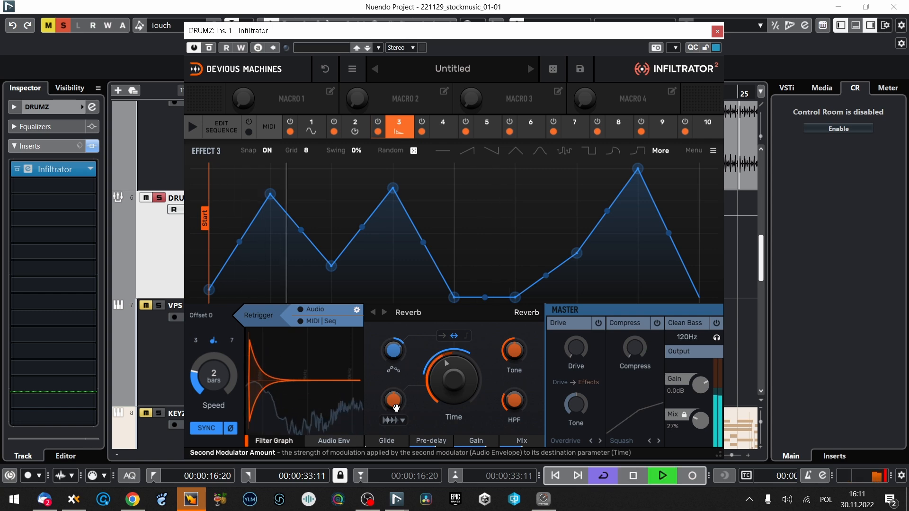
{"action": "left_click_drag", "start_coordinate": [395, 356], "coordinate": [395, 346]}
{"action": "left_click_drag", "start_coordinate": [447, 378], "coordinate": [447, 386]}
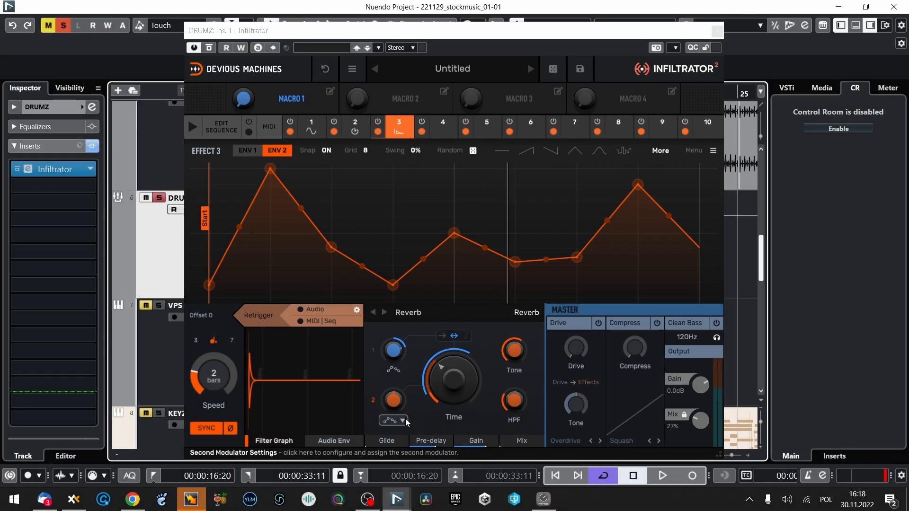
Assign Envelope 2 to the Reverb's Mix and switch the reverb type to Void while playing back and adjusting Size
{"action": "left_click", "coordinate": [405, 419]}
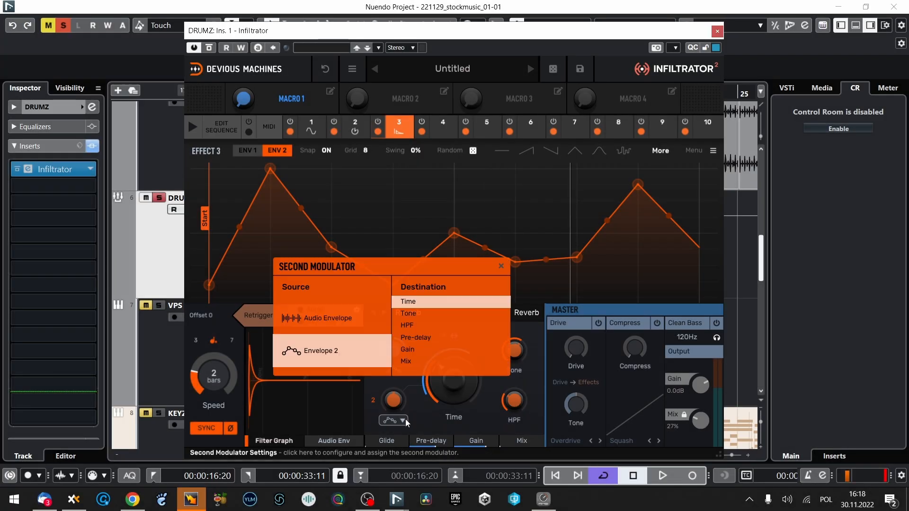
{"action": "left_click", "coordinate": [417, 360]}
{"action": "key", "text": "space"}
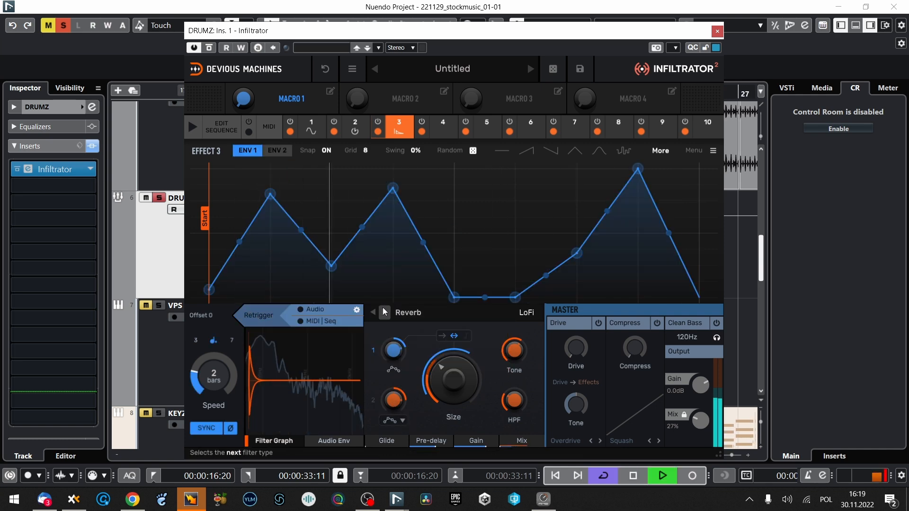
{"action": "left_click", "coordinate": [385, 313]}
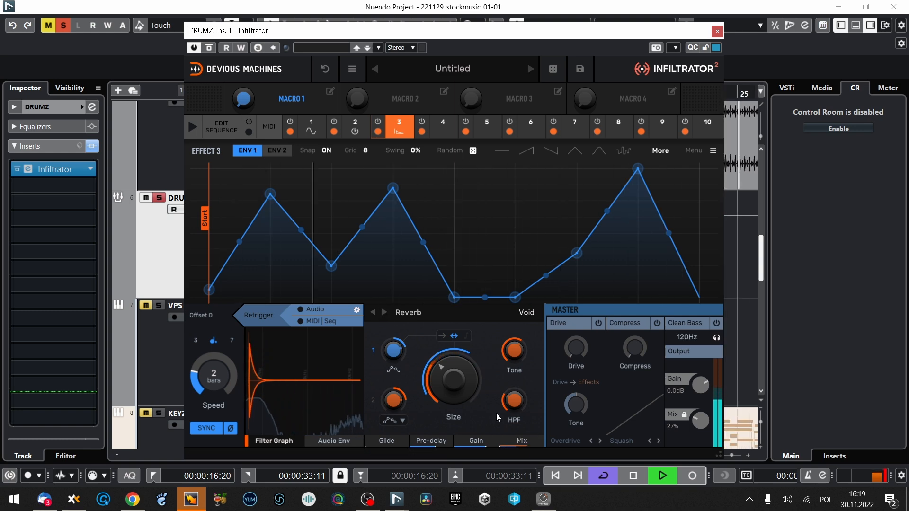
{"action": "left_click_drag", "start_coordinate": [455, 370], "coordinate": [455, 350]}
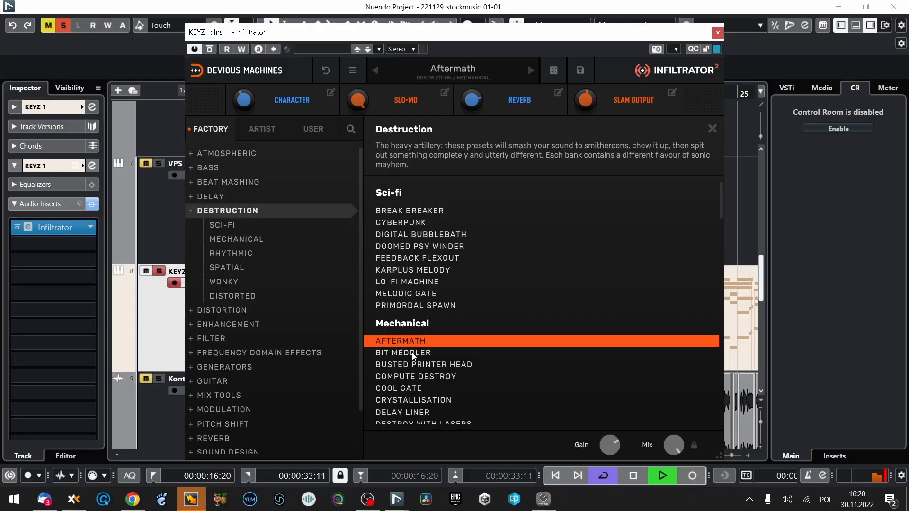
Audition the Mechanical Destruction presets on KEYZ 1, from Bit Meddler, Busted Printer Head and Compute Destroy to Delay Liner and Destroy With Lasers
{"action": "left_click", "coordinate": [413, 354]}
{"action": "left_click", "coordinate": [419, 366]}
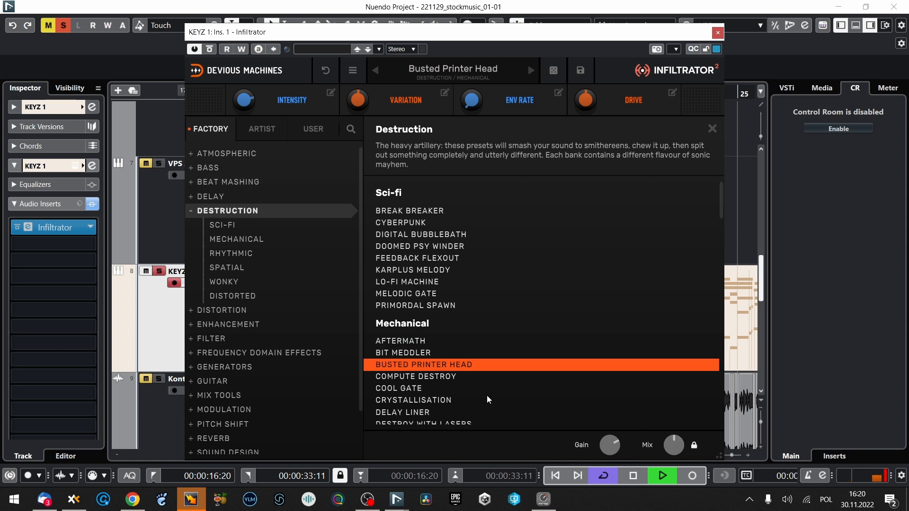
{"action": "left_click", "coordinate": [464, 376]}
{"action": "scroll", "coordinate": [464, 375], "scroll_direction": "down", "scroll_amount": 5}
{"action": "left_click", "coordinate": [405, 204]}
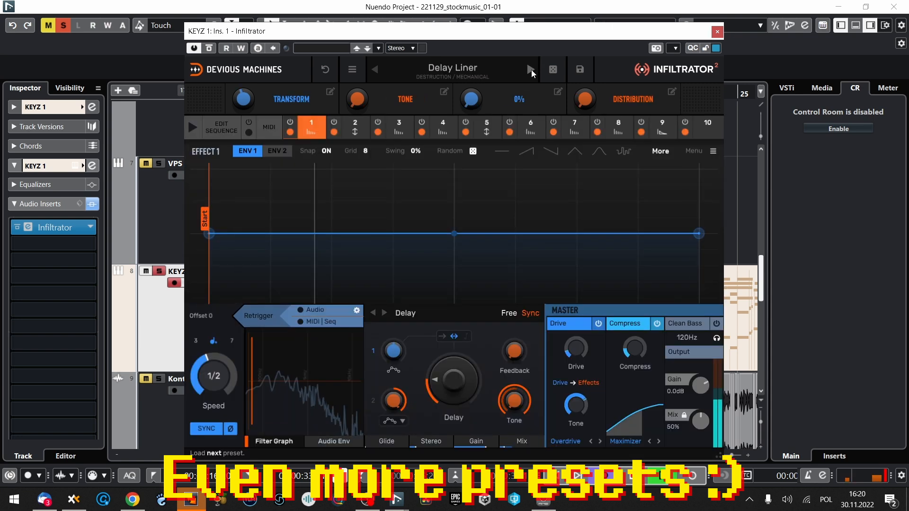
{"action": "left_click", "coordinate": [531, 70]}
{"action": "left_click", "coordinate": [464, 67]}
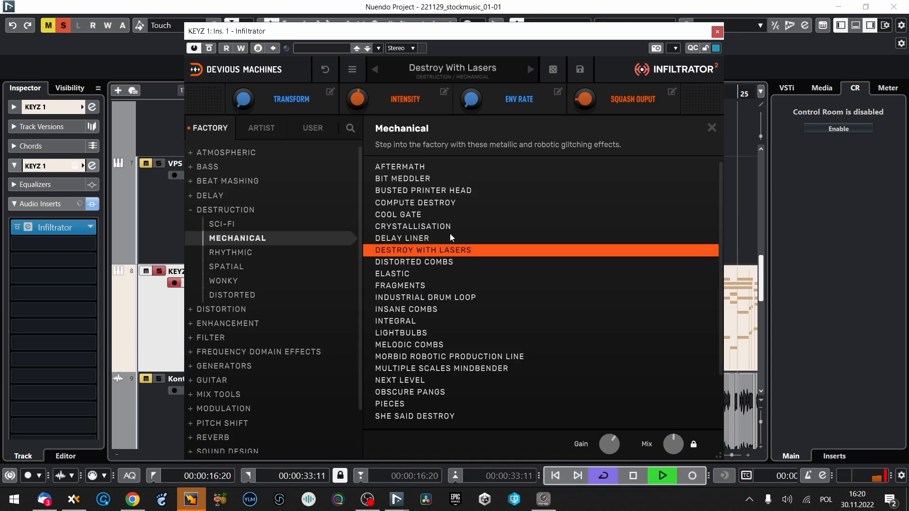
Audition the Mechanical presets Distorted Combs, Elastic, Fragments, Industrial Drum Loop, Insane Combs and Integral
{"action": "left_click", "coordinate": [434, 263]}
{"action": "left_click", "coordinate": [392, 275]}
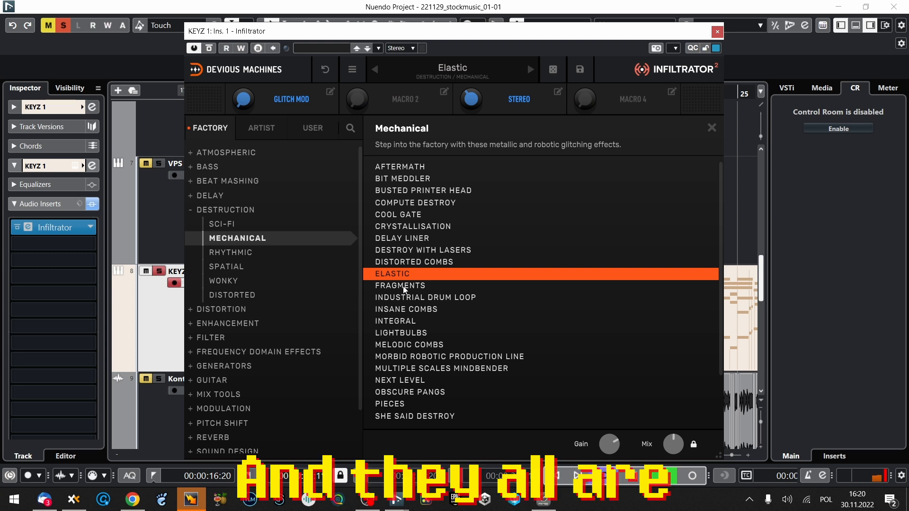
{"action": "left_click", "coordinate": [404, 287]}
{"action": "left_click", "coordinate": [404, 298]}
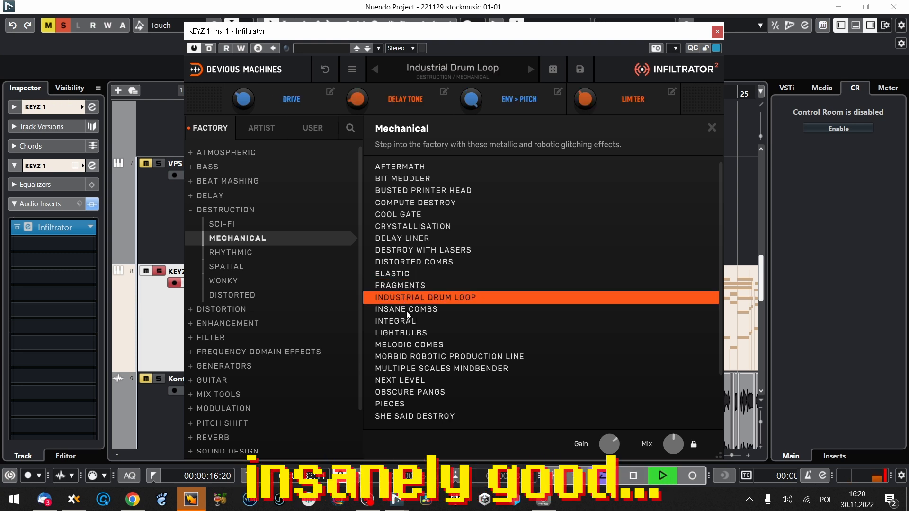
{"action": "left_click", "coordinate": [407, 310]}
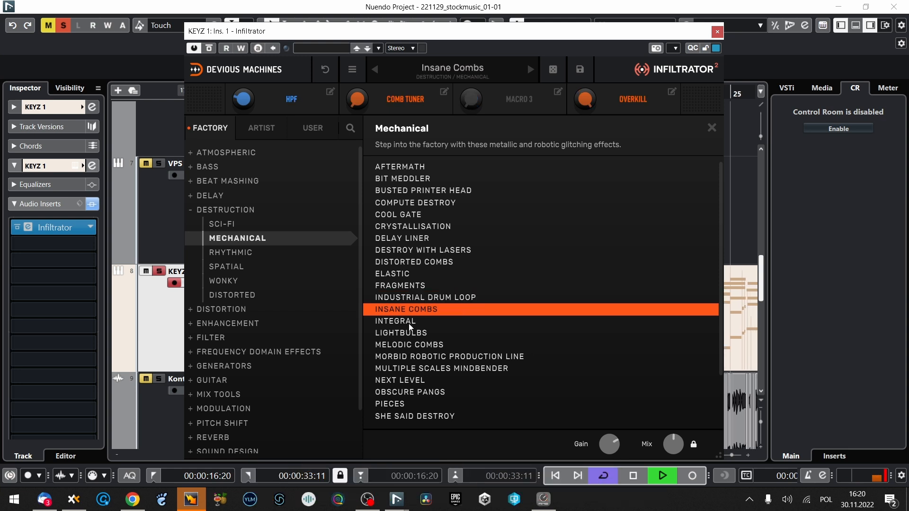
{"action": "left_click", "coordinate": [408, 322]}
{"action": "scroll", "coordinate": [430, 298], "scroll_direction": "down", "scroll_amount": 2}
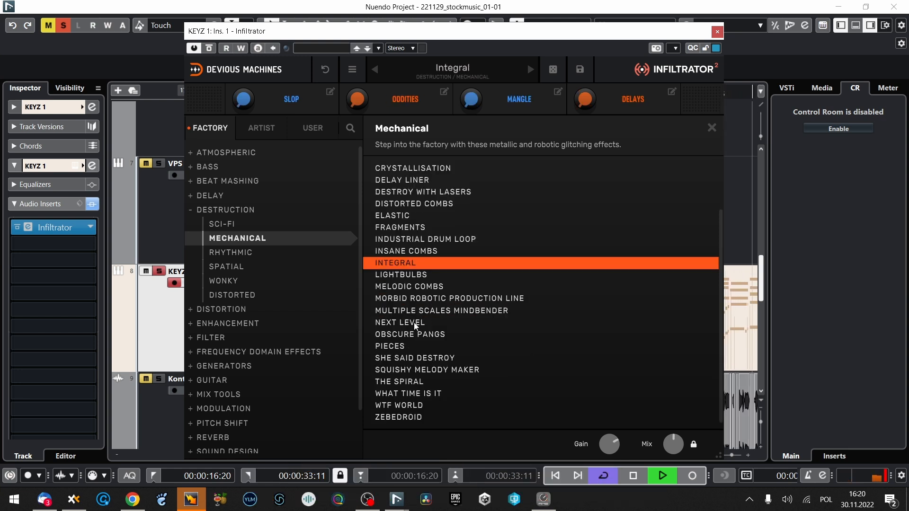
{"action": "scroll", "coordinate": [415, 294], "scroll_direction": "up", "scroll_amount": 2}
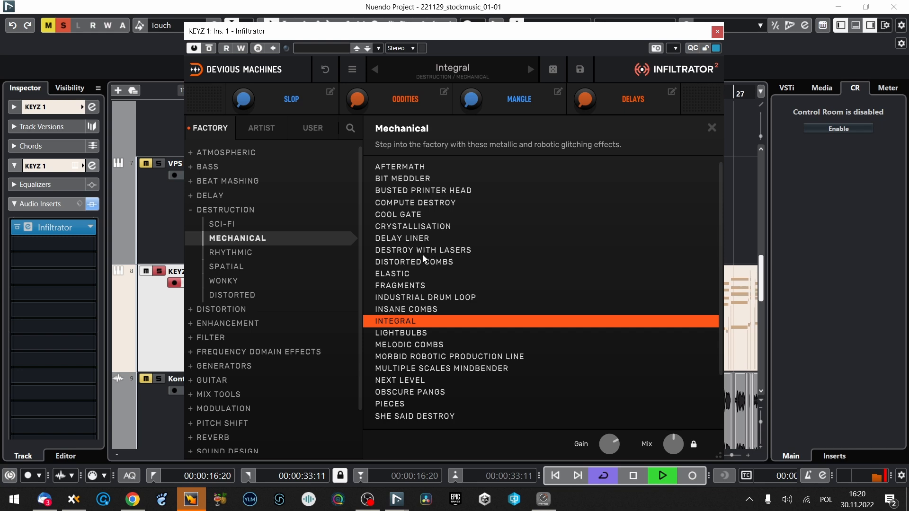
Try the Percussive Mod preset from the Rhythmic Destruction category and look through the Sound Design presets
{"action": "left_click", "coordinate": [232, 253]}
{"action": "left_click", "coordinate": [416, 303]}
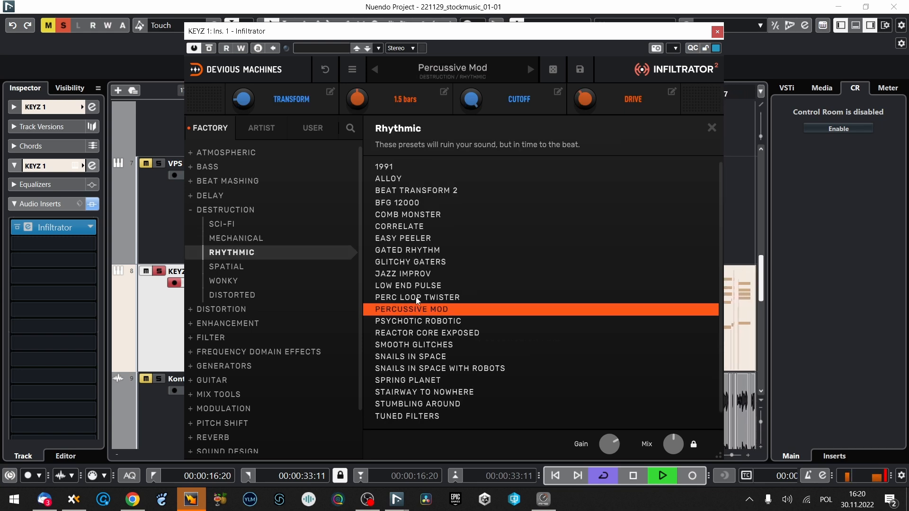
{"action": "scroll", "coordinate": [416, 296], "scroll_direction": "down", "scroll_amount": 1}
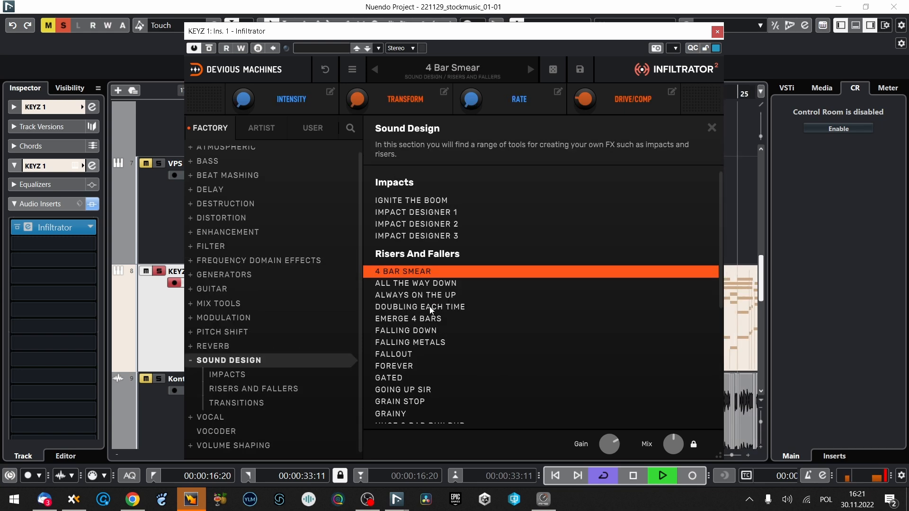
{"action": "scroll", "coordinate": [430, 306], "scroll_direction": "down", "scroll_amount": 9}
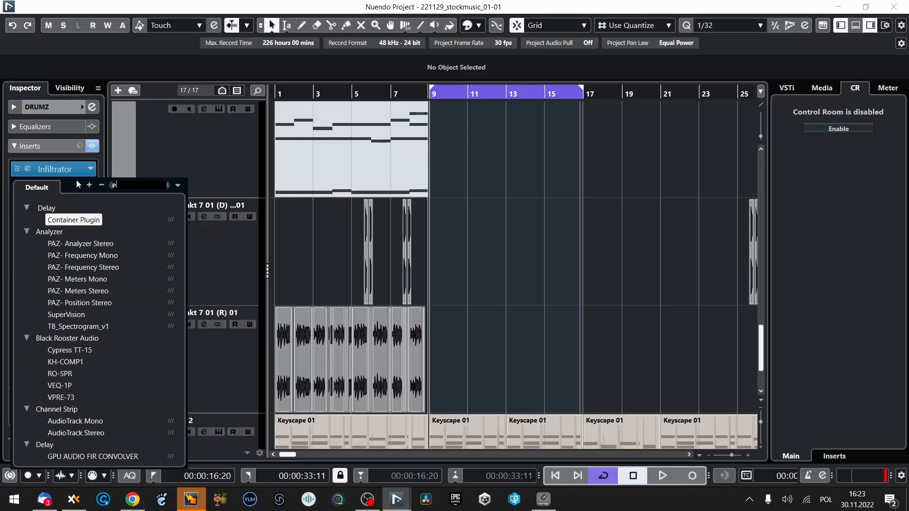
Add the Portal plugin to the second insert slot of DRUMZ and open its detailed settings view
{"action": "type", "text": "al"}
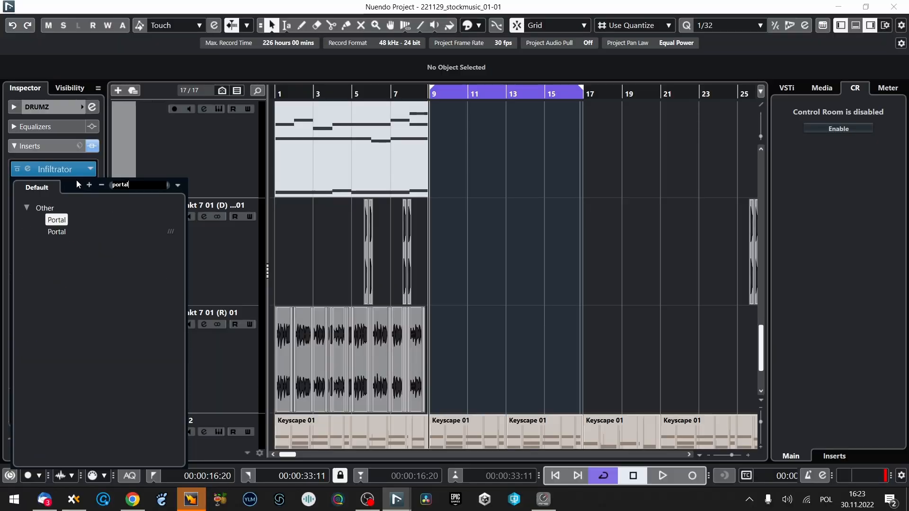
{"action": "left_click", "coordinate": [66, 228]}
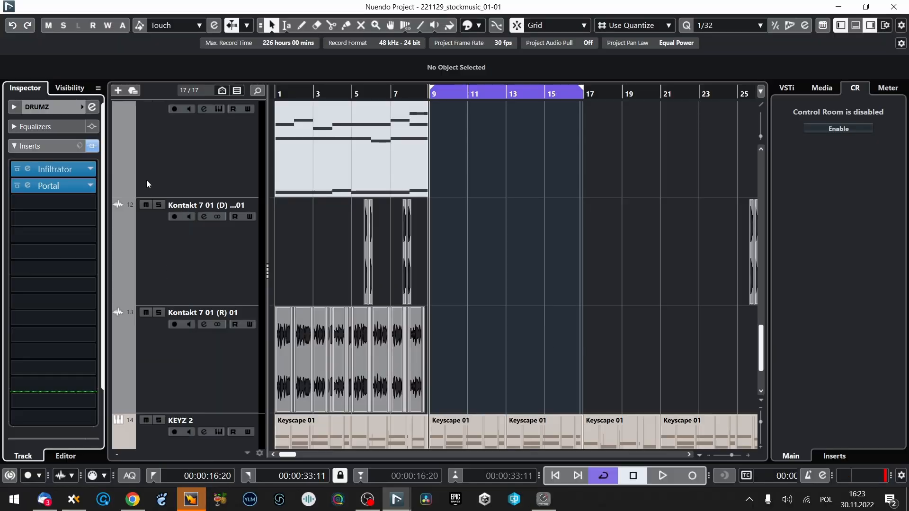
{"action": "left_click", "coordinate": [27, 187]}
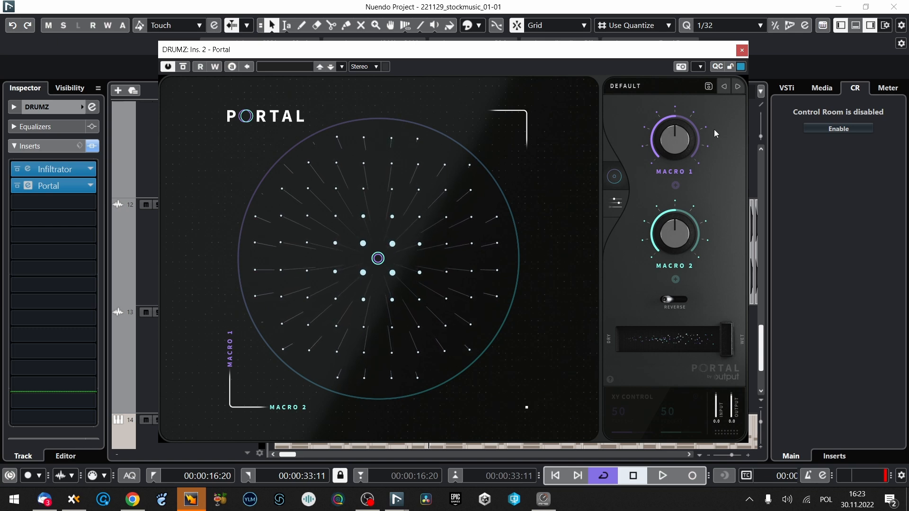
{"action": "left_click", "coordinate": [615, 203]}
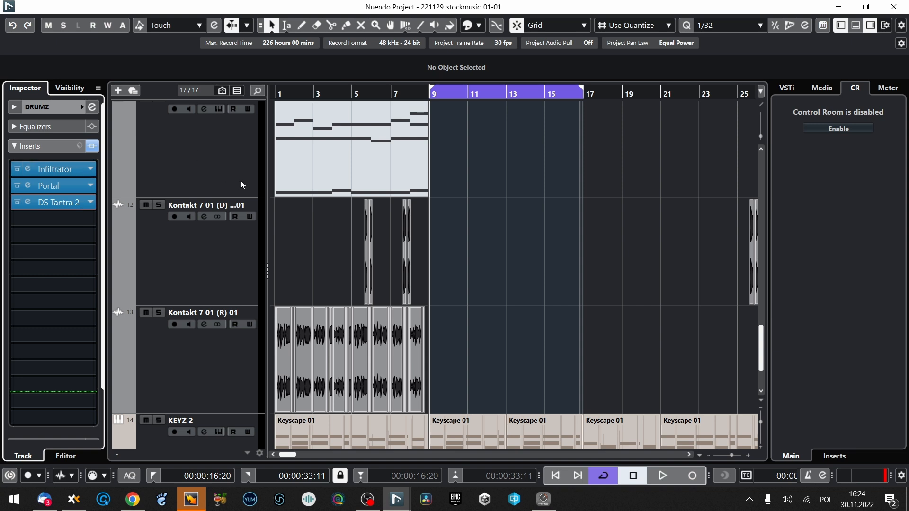
Reorder the DS Tantra 2 effect routing to Dist, Filter, Flang, Lofi, Delay, Trem, Glitch and close the plugin
{"action": "left_click", "coordinate": [28, 202]}
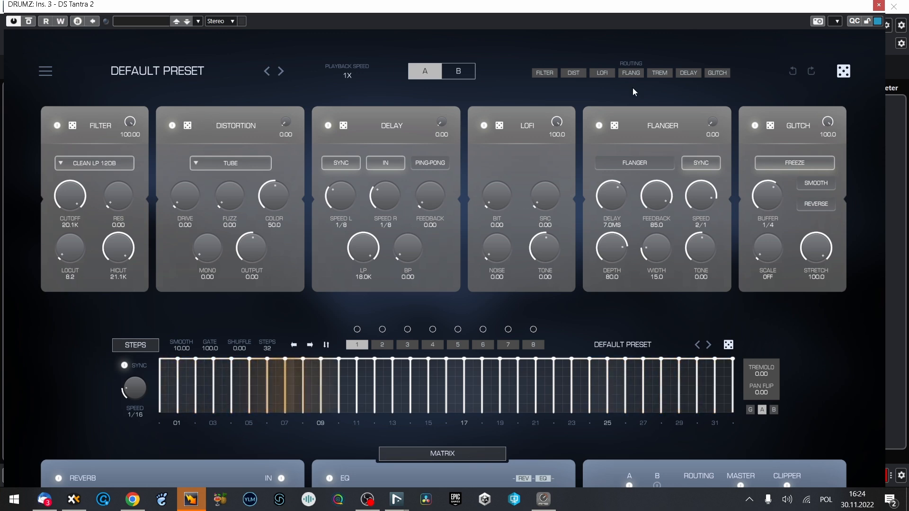
{"action": "left_click_drag", "start_coordinate": [574, 72], "coordinate": [544, 70]}
{"action": "left_click_drag", "start_coordinate": [630, 73], "coordinate": [603, 72]}
{"action": "left_click_drag", "start_coordinate": [677, 72], "coordinate": [655, 73]}
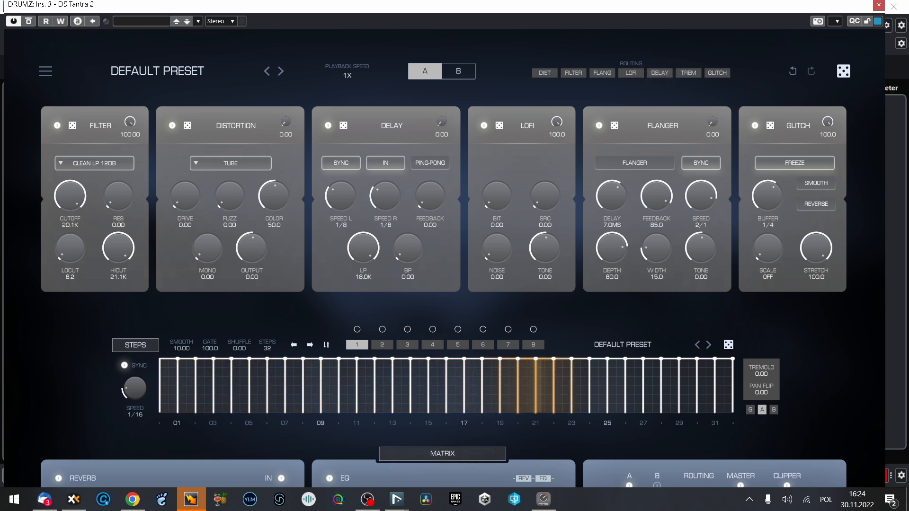
{"action": "left_click", "coordinate": [879, 5]}
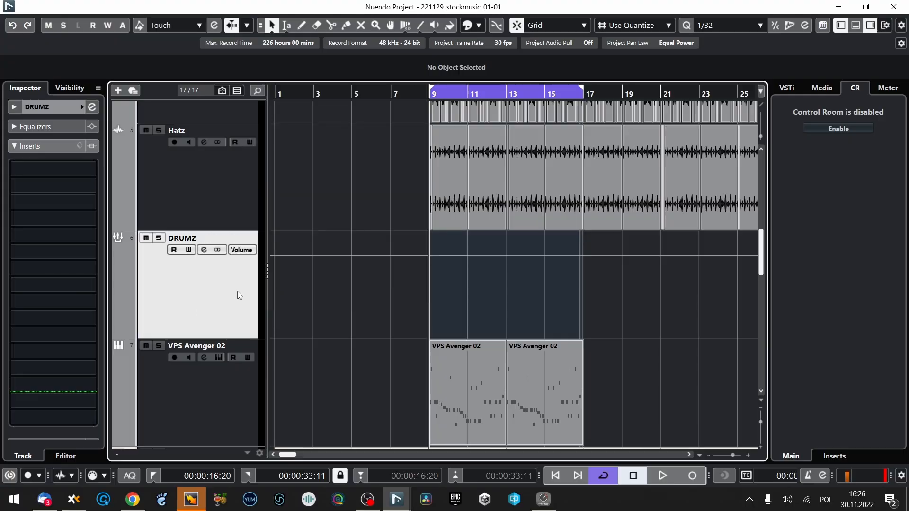
Add one stereo audio track routed to MAIN below the DRUMZ track
{"action": "right_click", "coordinate": [237, 294]}
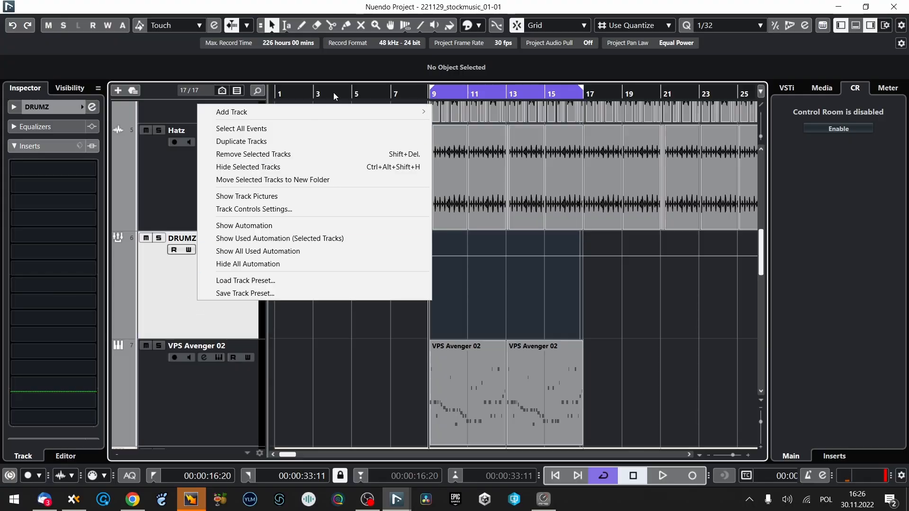
{"action": "mouse_move", "coordinate": [396, 112]}
{"action": "left_click", "coordinate": [462, 111]}
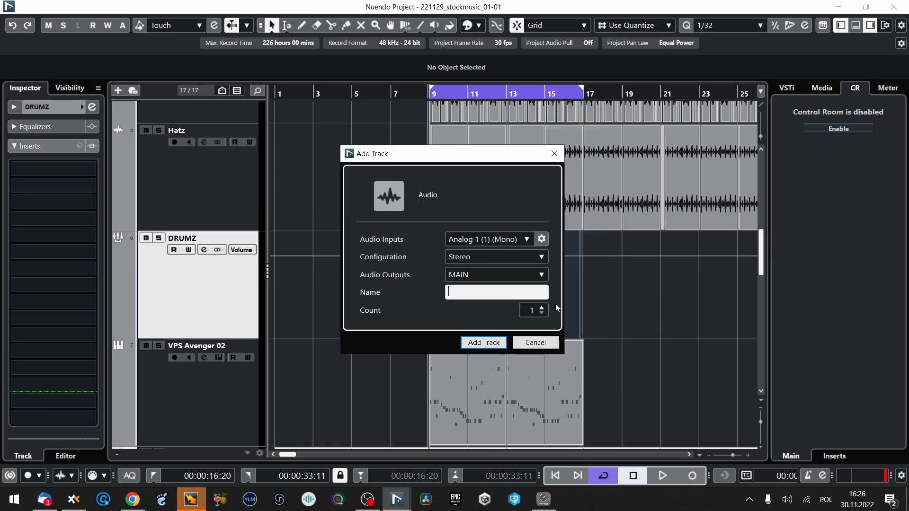
{"action": "key", "text": "Return"}
Switch to Chrome and open looperman.com in a new tab
{"action": "mouse_move", "coordinate": [131, 500]}
{"action": "left_click", "coordinate": [127, 461]}
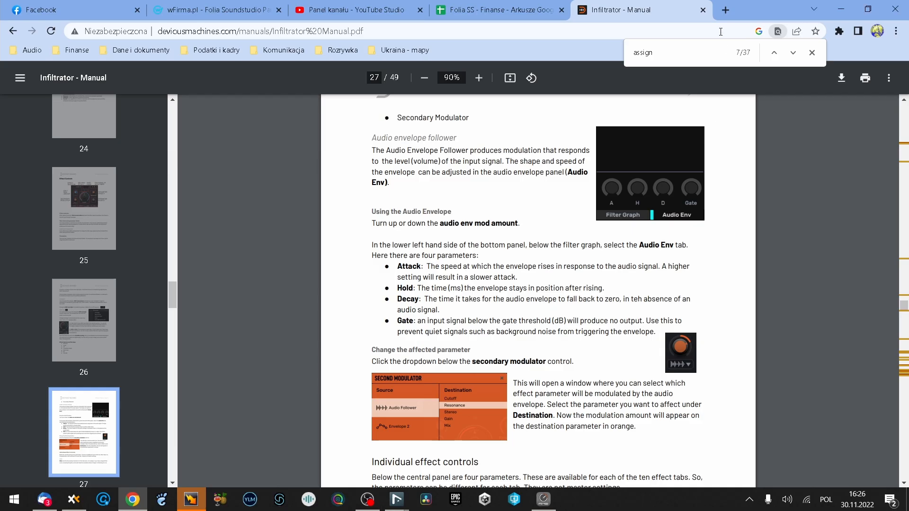
{"action": "left_click", "coordinate": [725, 10]}
{"action": "type", "text": "looperman.com"}
{"action": "key", "text": "Return"}
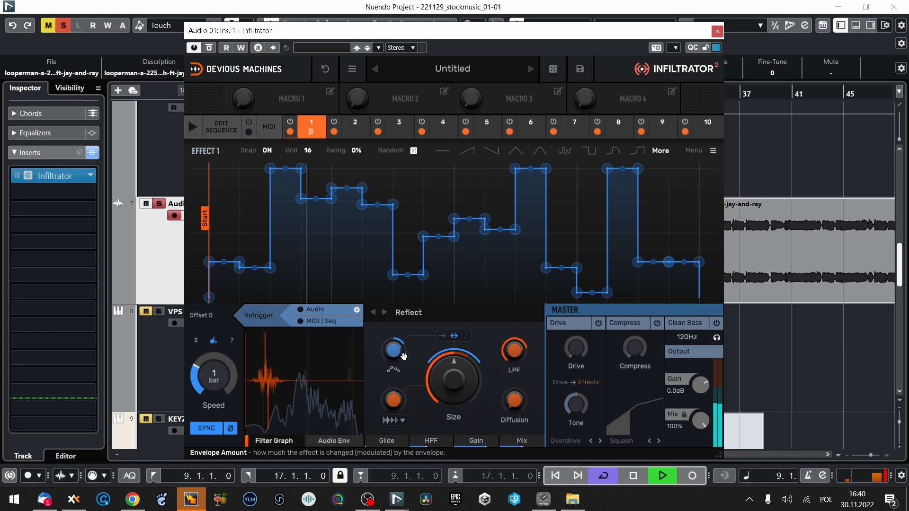
Lower Infiltrator's master Mix to 50% on Audio 01 and load the Stretch effect into slot 2
{"action": "left_click_drag", "start_coordinate": [698, 421], "coordinate": [698, 452]}
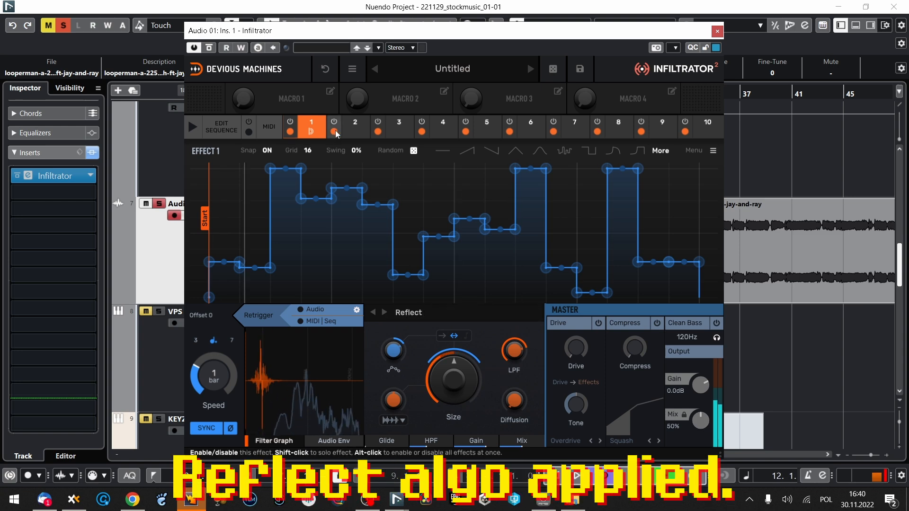
{"action": "left_click", "coordinate": [353, 127]}
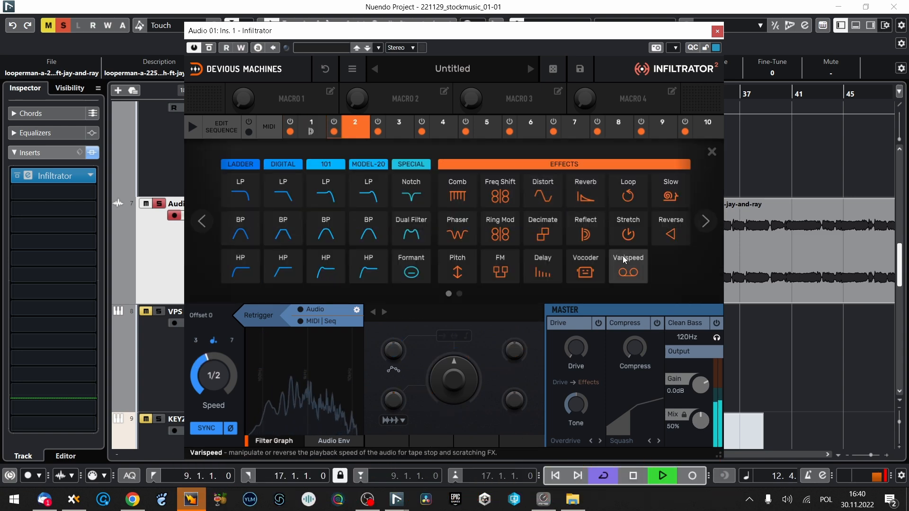
{"action": "left_click", "coordinate": [630, 235]}
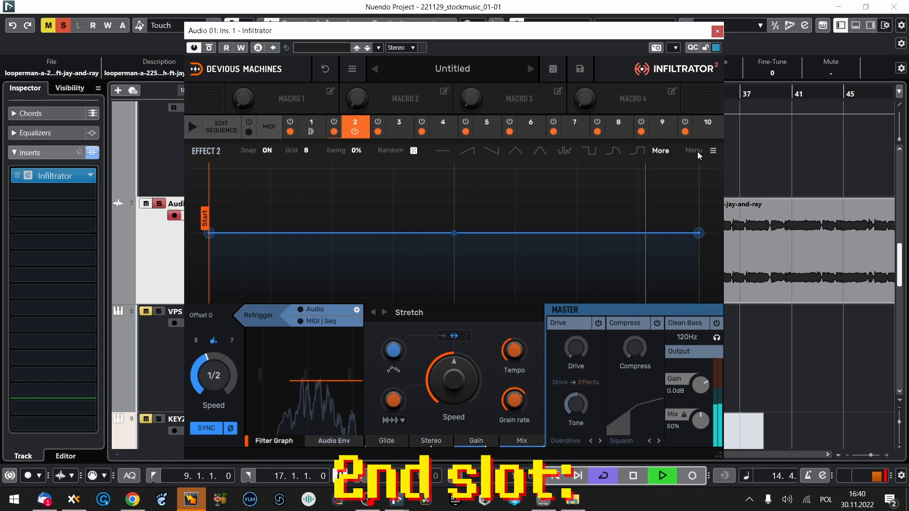
Double the length of the Stretch effect's envelope
{"action": "left_click", "coordinate": [660, 151]}
{"action": "mouse_move", "coordinate": [692, 204]}
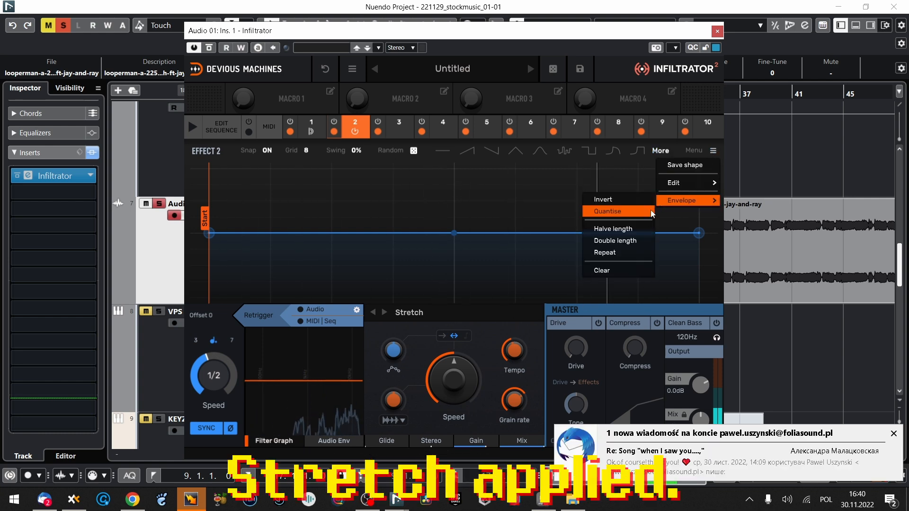
{"action": "left_click", "coordinate": [636, 241]}
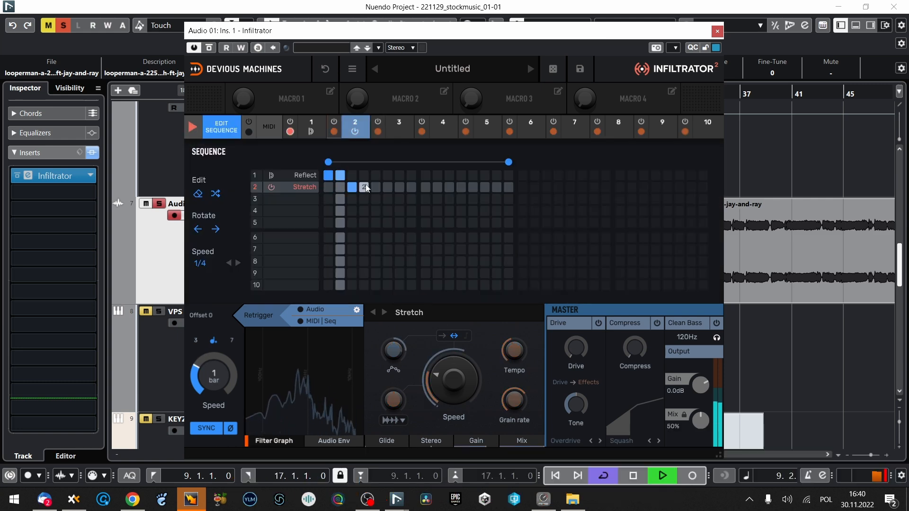
Extend the sequence with Reflect on steps 7, 8 and 13 to 16, and Stretch on steps 4, 9, 10, 15 and 16
{"action": "left_click", "coordinate": [365, 187]}
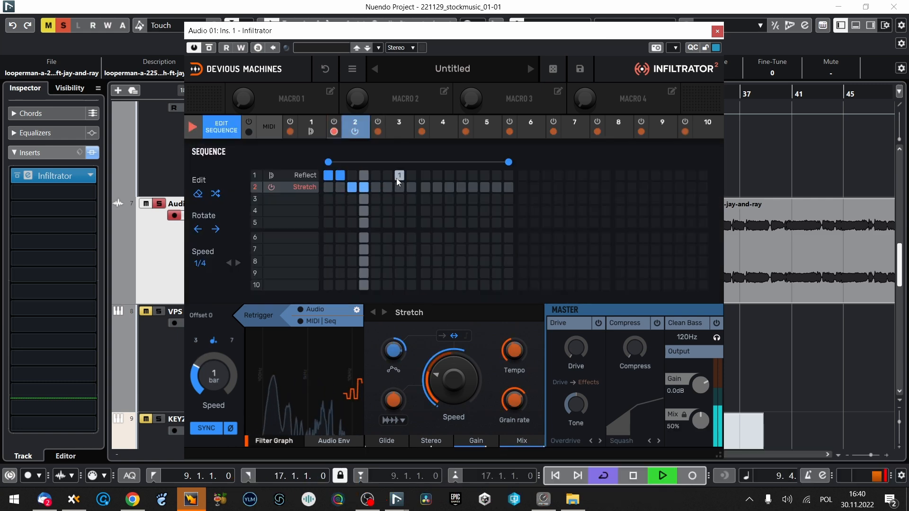
{"action": "left_click", "coordinate": [399, 175]}
{"action": "left_click", "coordinate": [411, 175]}
{"action": "left_click", "coordinate": [425, 187]}
{"action": "left_click", "coordinate": [437, 188]}
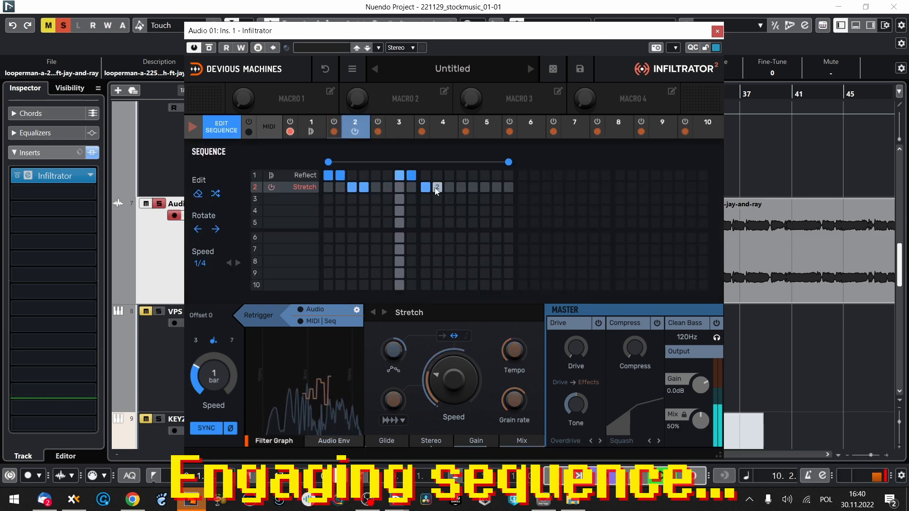
{"action": "left_click", "coordinate": [473, 175]}
{"action": "left_click", "coordinate": [508, 187]}
{"action": "left_click", "coordinate": [497, 187]}
{"action": "left_click", "coordinate": [496, 176]}
{"action": "left_click", "coordinate": [508, 176]}
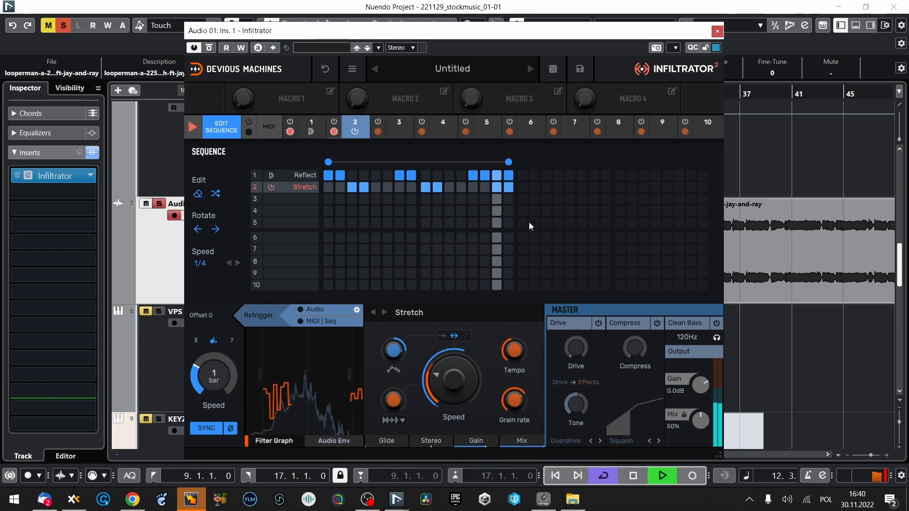
Load the Reverse effect into slot 3 and double the length of its envelope
{"action": "left_click", "coordinate": [399, 127]}
{"action": "left_click", "coordinate": [672, 232]}
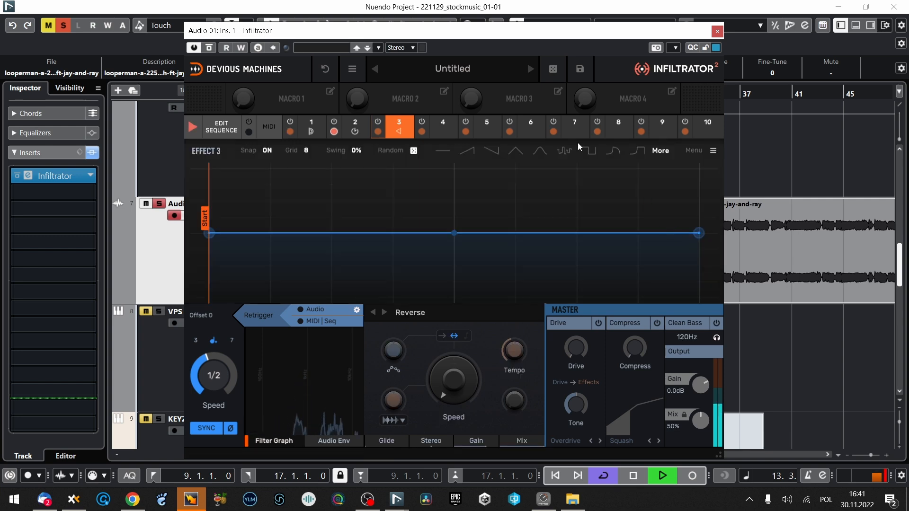
{"action": "left_click", "coordinate": [713, 154]}
{"action": "mouse_move", "coordinate": [705, 201]}
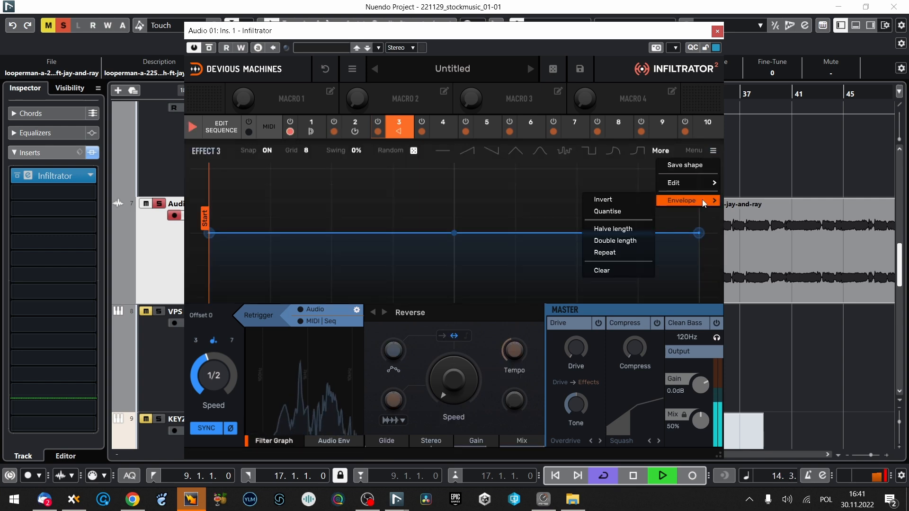
{"action": "left_click", "coordinate": [618, 243]}
Randomise the Reverse effect's envelope repeatedly until it has a stepped pattern of varying levels
{"action": "left_click", "coordinate": [414, 150]}
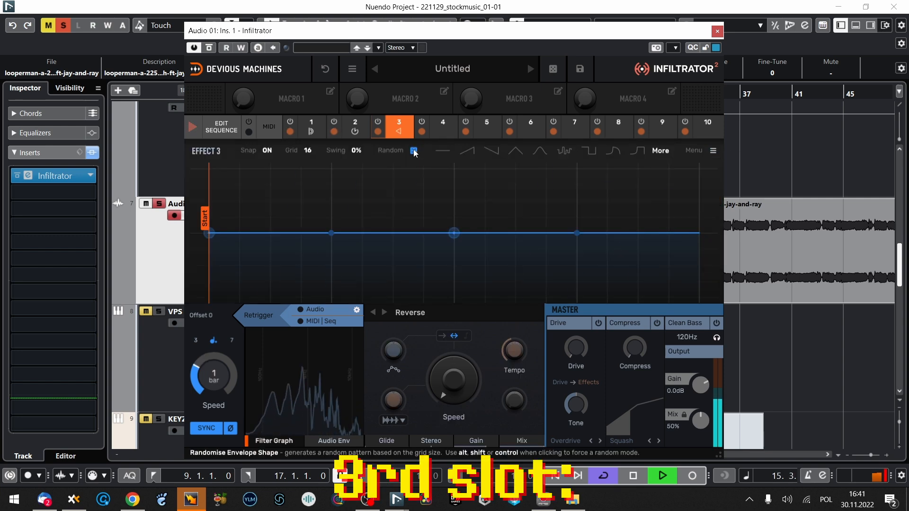
{"action": "left_click", "coordinate": [414, 151]}
{"action": "left_click", "coordinate": [414, 151]}
{"action": "left_click", "coordinate": [413, 151]}
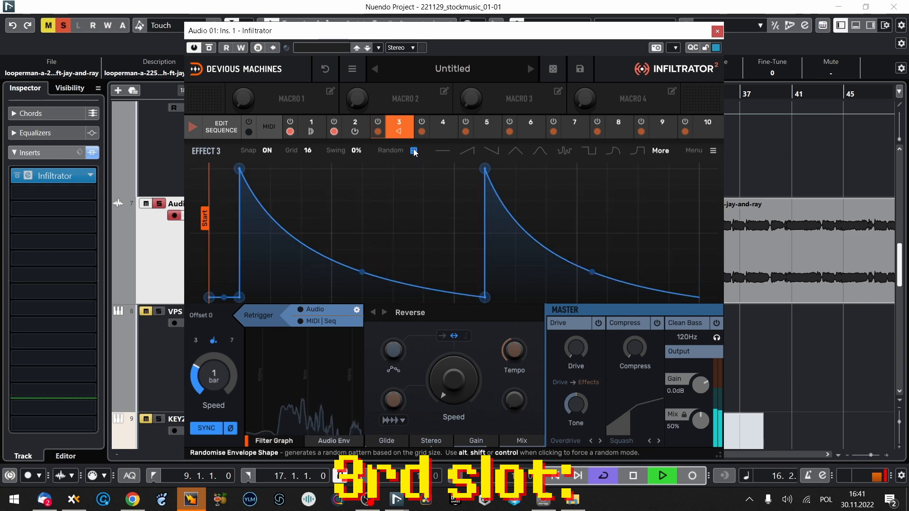
{"action": "left_click", "coordinate": [413, 151]}
{"action": "left_click", "coordinate": [414, 151]}
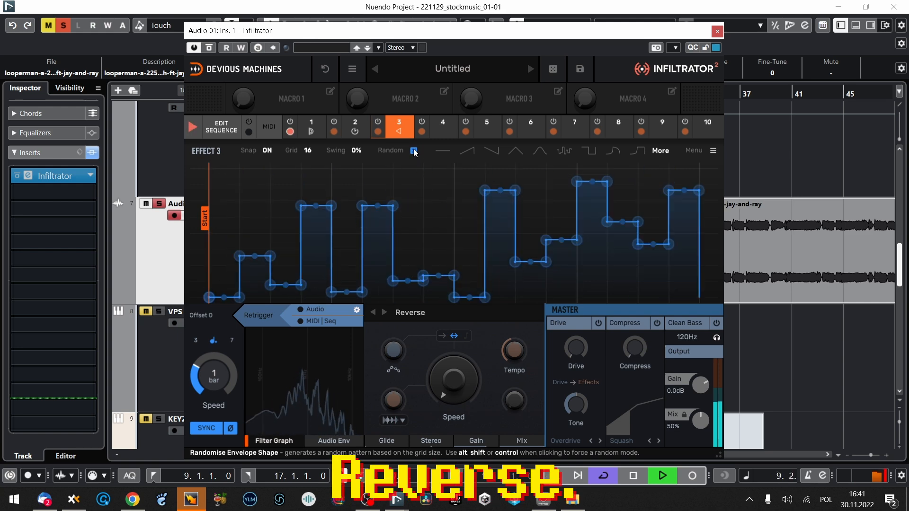
Add Reverse to the sequence on steps 5, 6, 11 and 12
{"action": "left_click", "coordinate": [223, 137]}
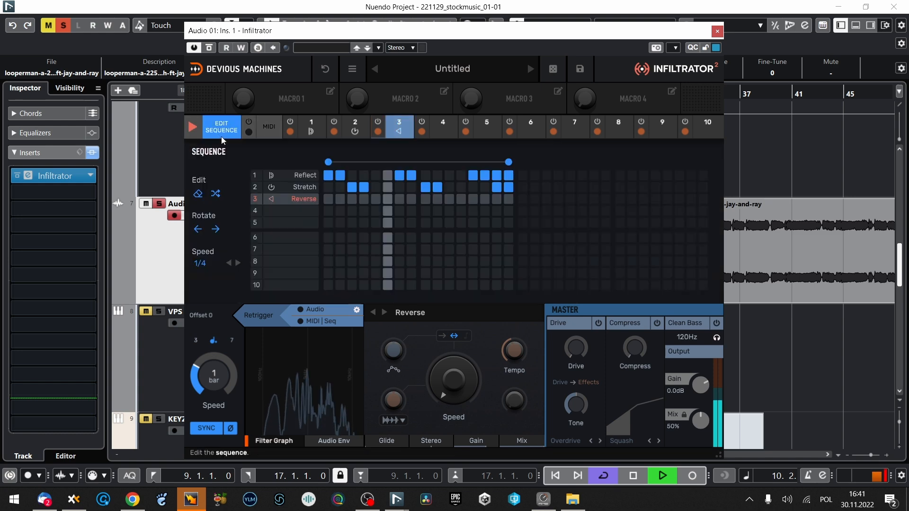
{"action": "left_click", "coordinate": [375, 199]}
{"action": "left_click", "coordinate": [388, 199]}
{"action": "left_click", "coordinate": [449, 199]}
{"action": "left_click", "coordinate": [461, 199]}
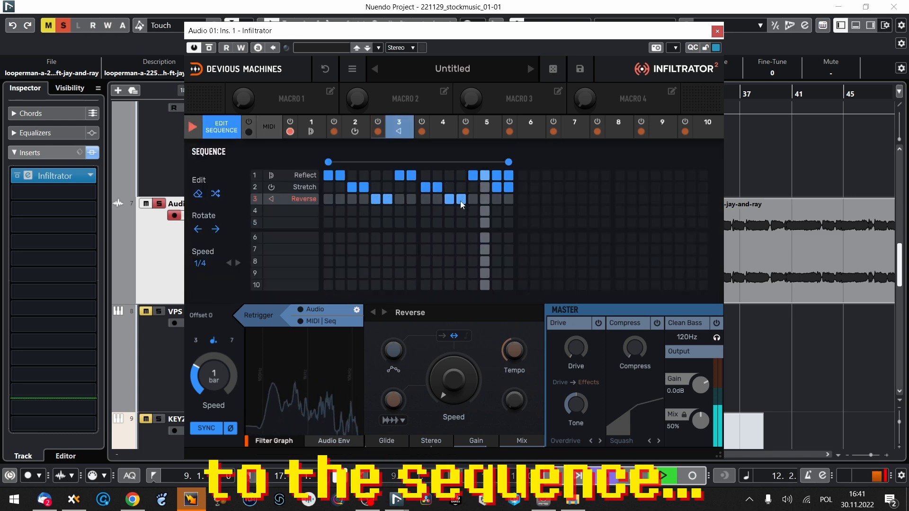
Add Slow from slot 4 to the sequence on steps 2, 3, 7, 9, 11, 13 and 14
{"action": "left_click", "coordinate": [340, 211]}
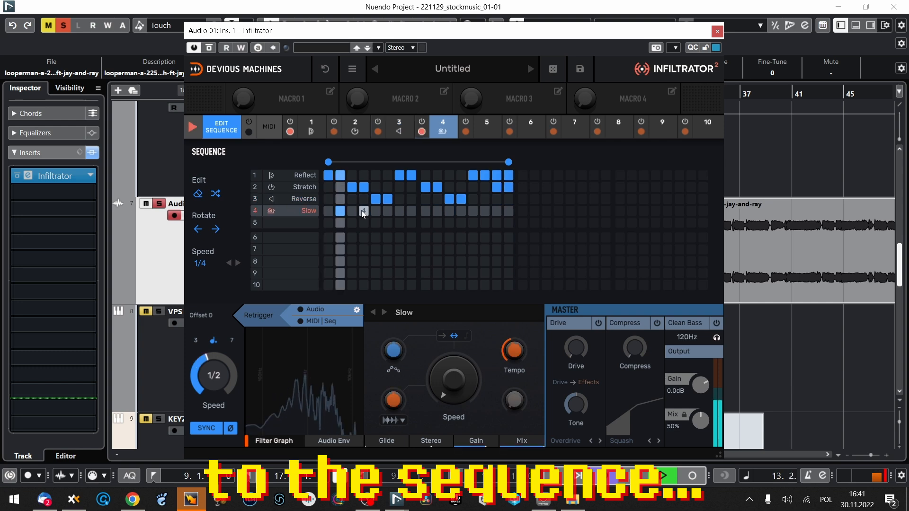
{"action": "left_click", "coordinate": [352, 210]}
{"action": "left_click", "coordinate": [399, 211]}
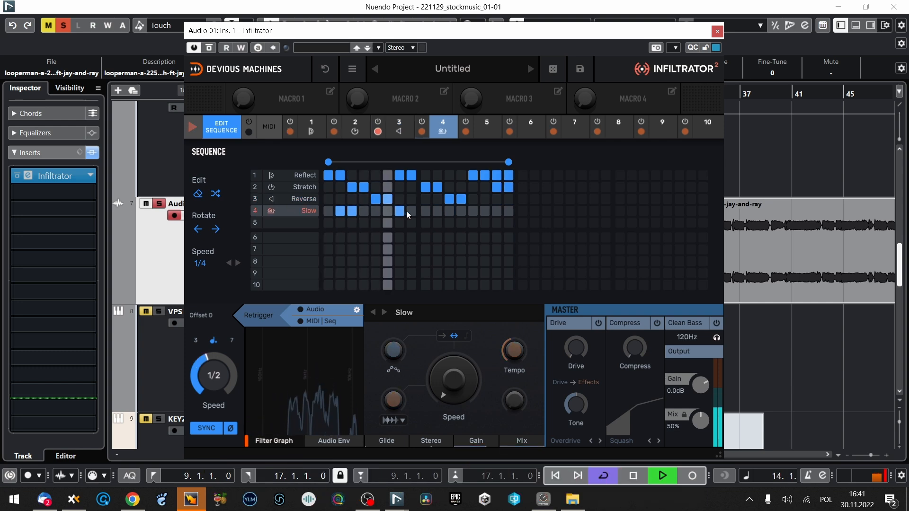
{"action": "left_click", "coordinate": [425, 210]}
{"action": "left_click", "coordinate": [449, 211]}
{"action": "left_click", "coordinate": [472, 211]}
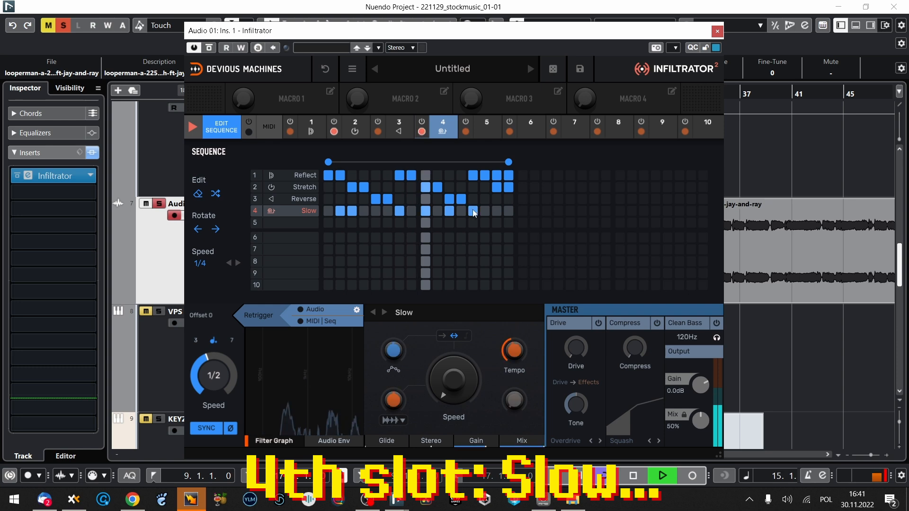
{"action": "left_click", "coordinate": [485, 210]}
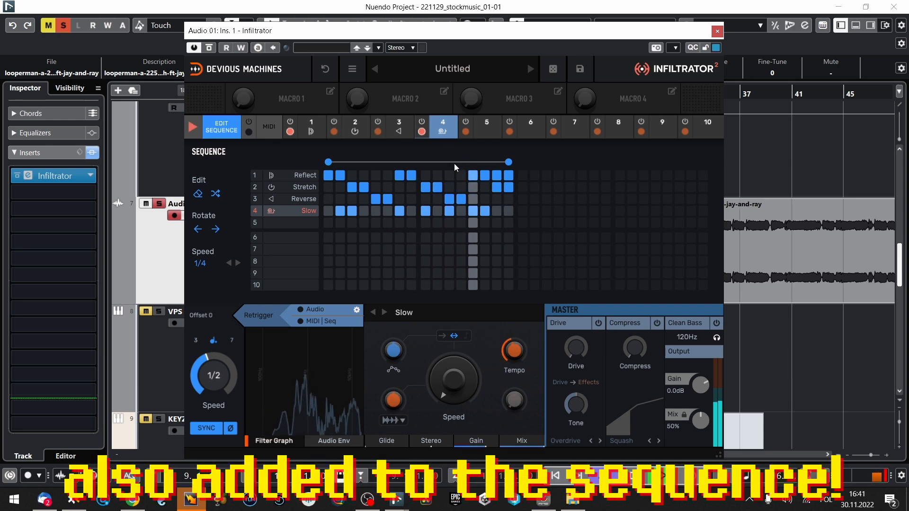
Sequence Reverb in slot 5 on steps 8, 10, 12, 15 and 16, and remove it from steps 2 and 5
{"action": "left_click", "coordinate": [440, 137]}
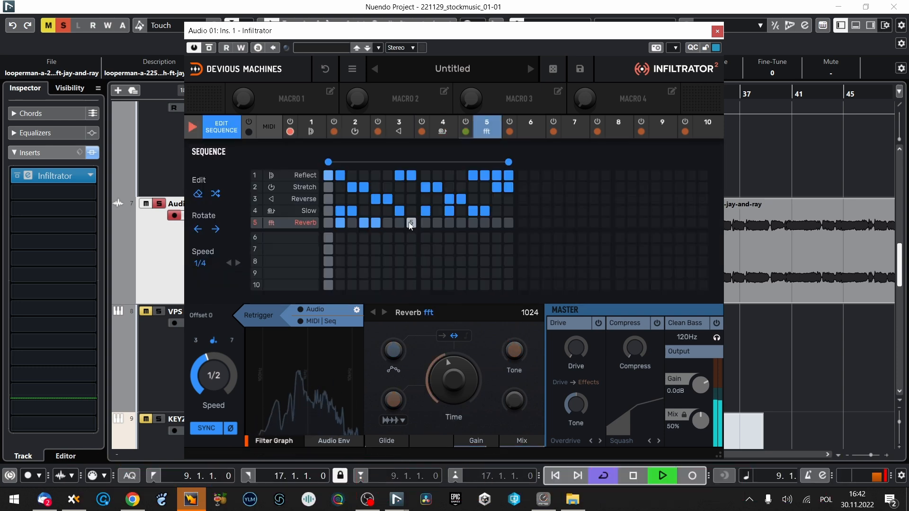
{"action": "left_click", "coordinate": [437, 222]}
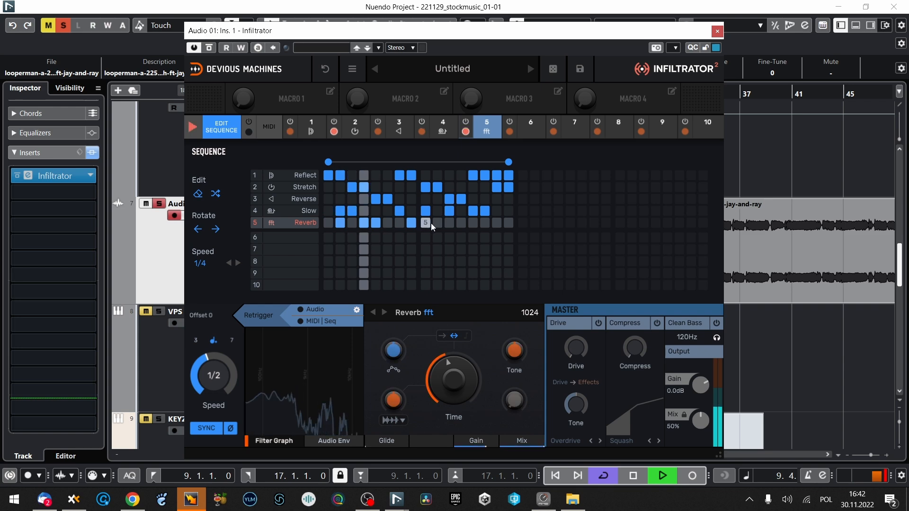
{"action": "left_click", "coordinate": [340, 222]}
{"action": "left_click", "coordinate": [461, 222]}
{"action": "left_click", "coordinate": [496, 223]}
{"action": "left_click", "coordinate": [508, 222]}
{"action": "left_click", "coordinate": [376, 223]}
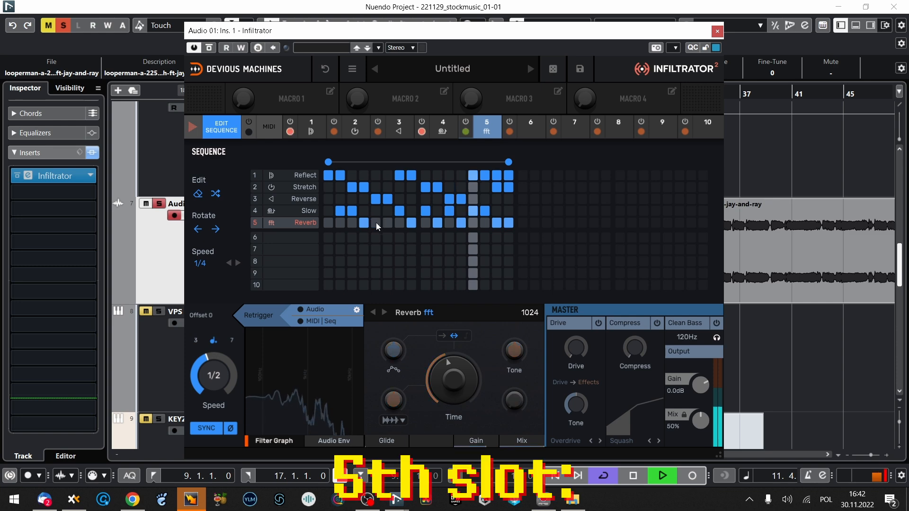
Cycle slot 5 from Reverb through Compress to the Corrupt effect and select the slot for editing
{"action": "left_click", "coordinate": [388, 309]}
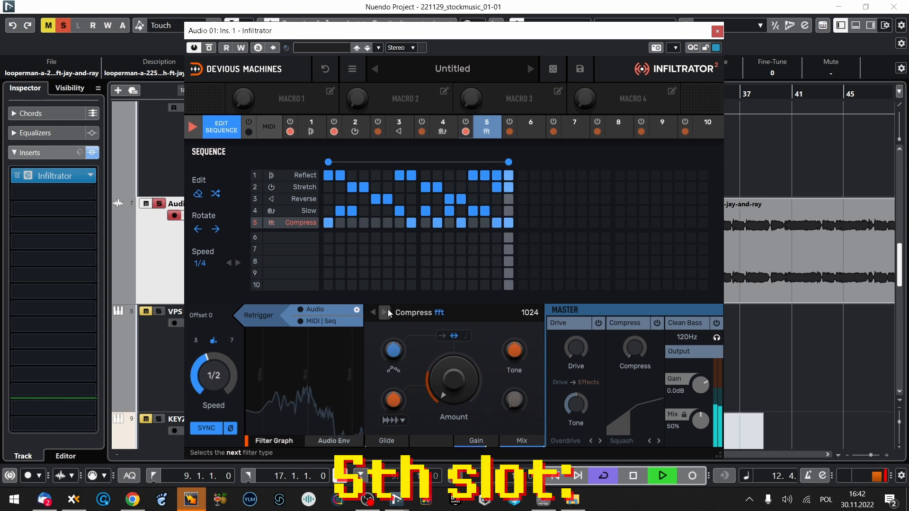
{"action": "left_click", "coordinate": [388, 309]}
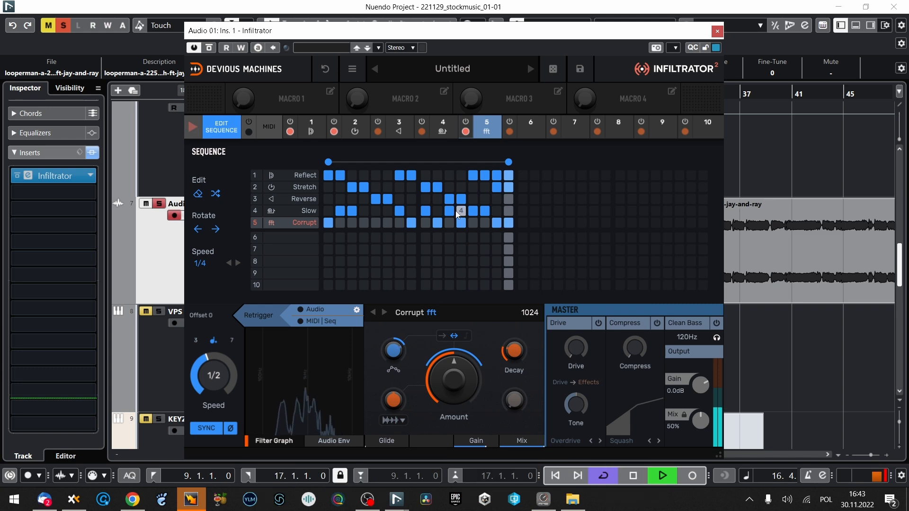
{"action": "left_click", "coordinate": [487, 127]}
Load Decimate into slot 6, double its envelope length and randomise the envelope into a curved shape
{"action": "left_click", "coordinate": [529, 133]}
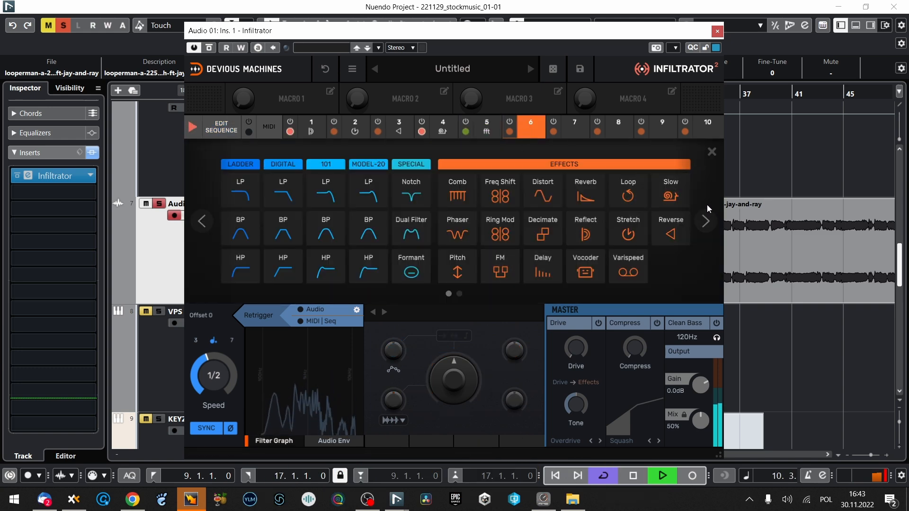
{"action": "left_click", "coordinate": [541, 225]}
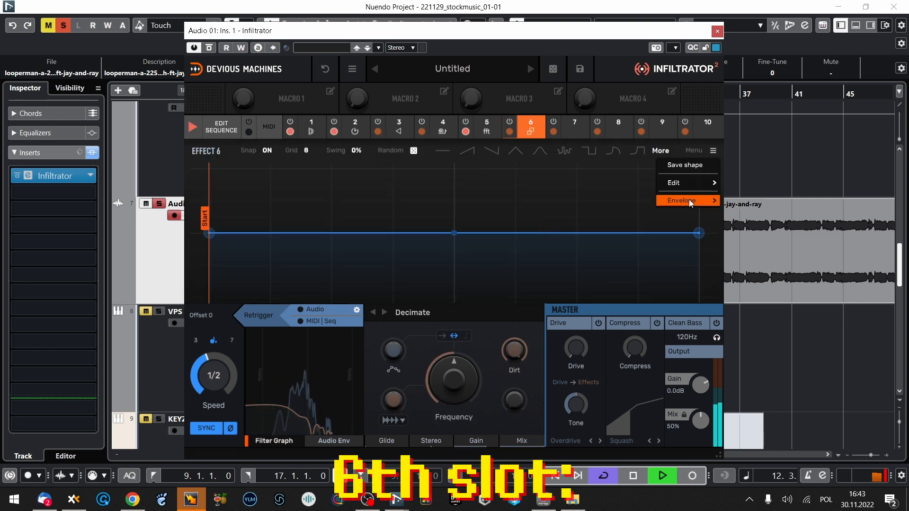
{"action": "mouse_move", "coordinate": [689, 199]}
{"action": "left_click", "coordinate": [630, 242]}
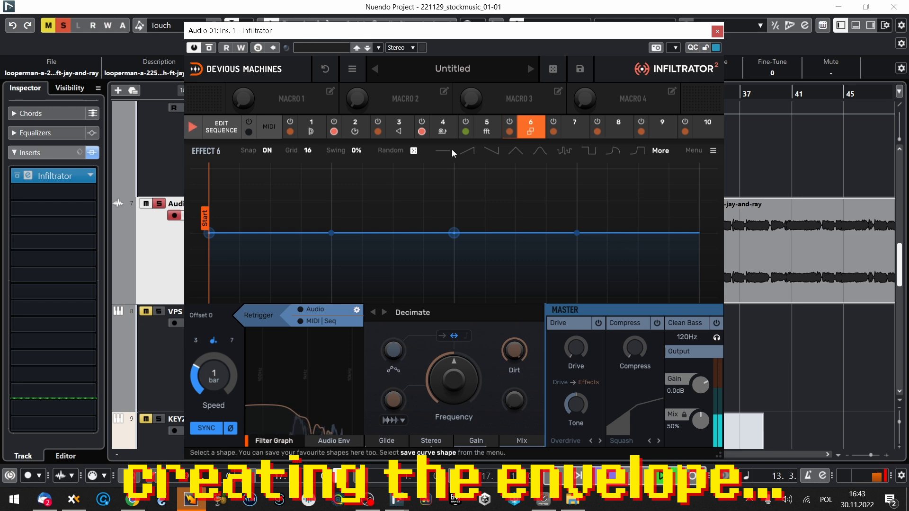
{"action": "left_click", "coordinate": [413, 152]}
{"action": "left_click", "coordinate": [414, 151]}
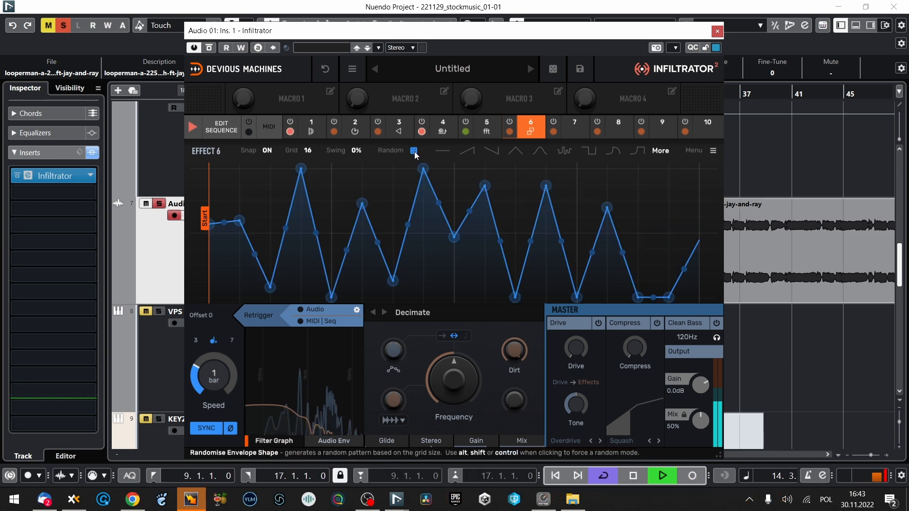
{"action": "left_click", "coordinate": [414, 151]}
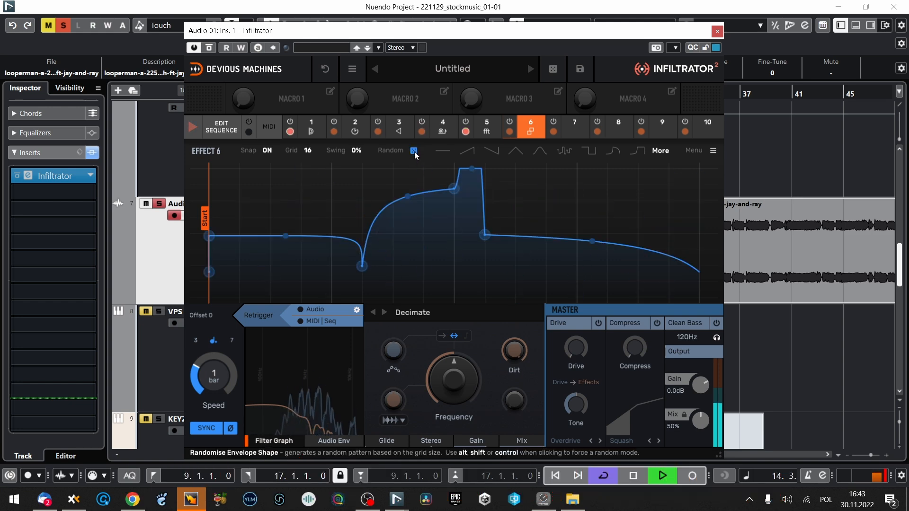
Add Decimate to the sequence on steps 4, 6 and 15
{"action": "left_click", "coordinate": [218, 128]}
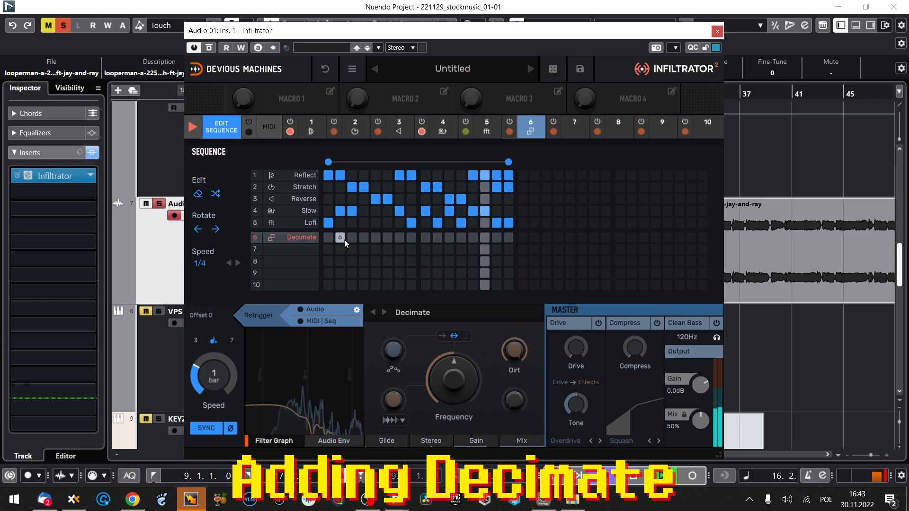
{"action": "left_click", "coordinate": [361, 239]}
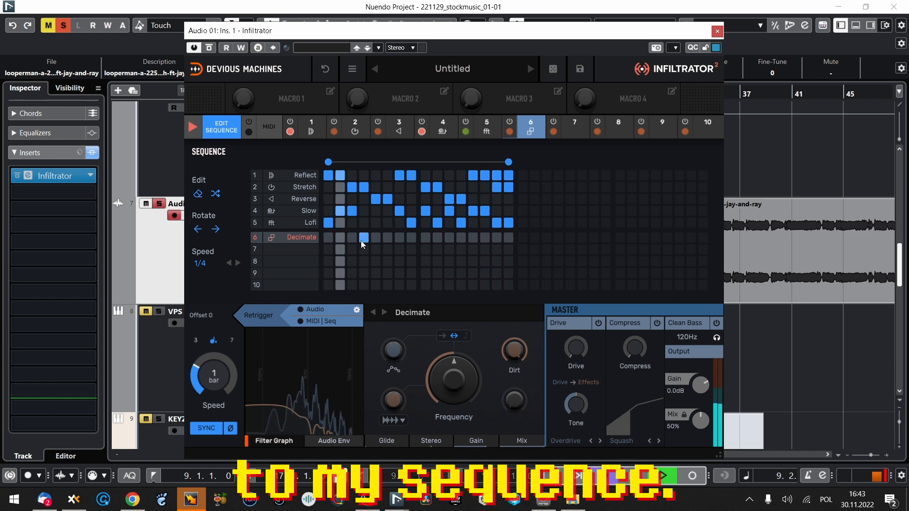
{"action": "left_click", "coordinate": [391, 238]}
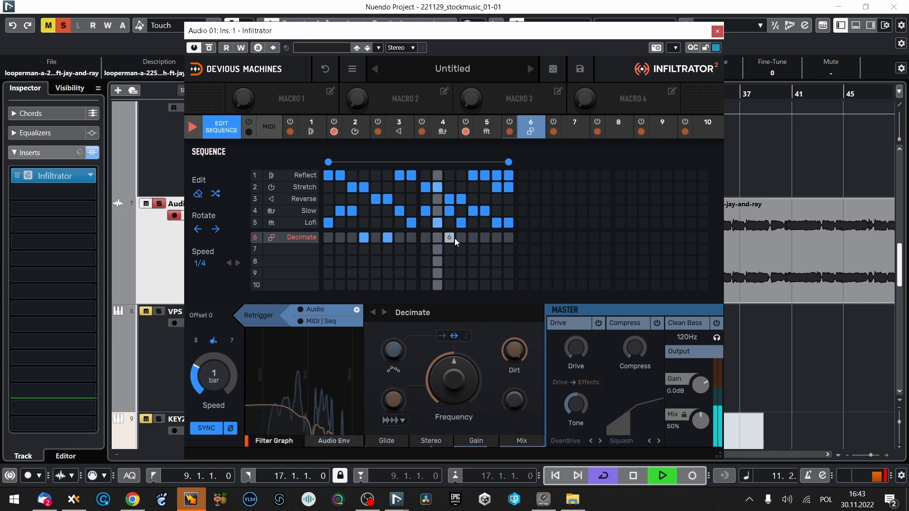
{"action": "left_click", "coordinate": [497, 238]}
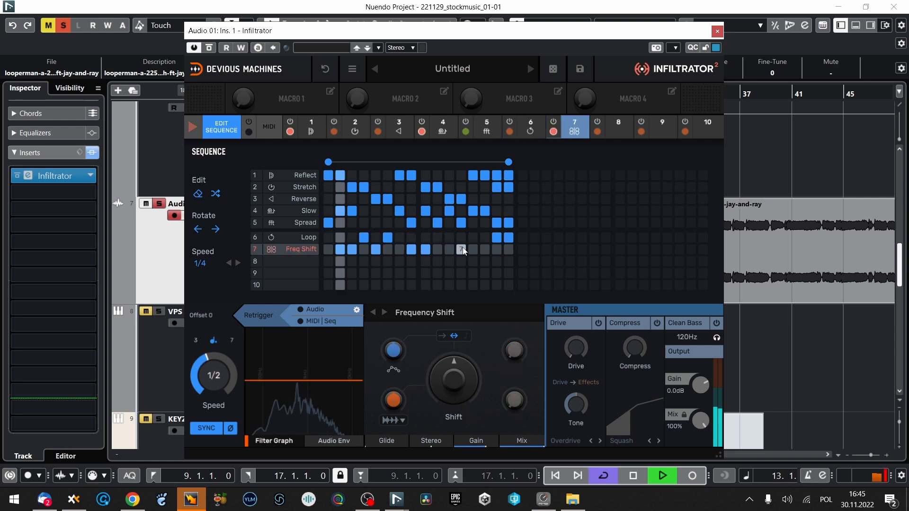
Add Freq Shift from slot 7 on sequence step 11 and lower its Shift amount
{"action": "left_click", "coordinate": [450, 250]}
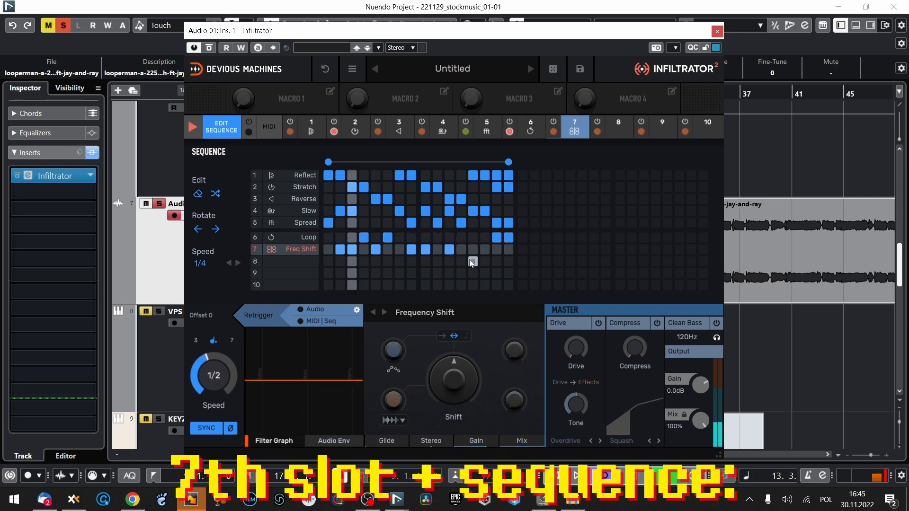
{"action": "left_click", "coordinate": [576, 124]}
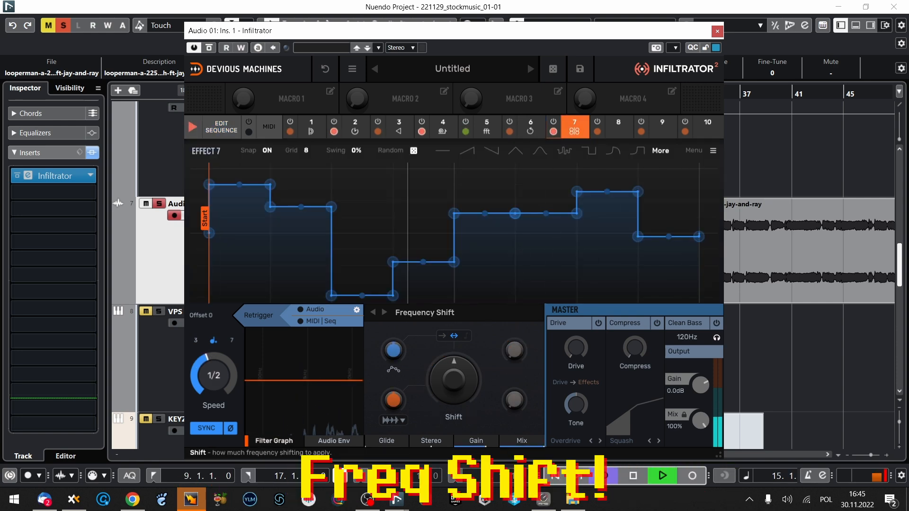
{"action": "left_click_drag", "start_coordinate": [457, 380], "coordinate": [451, 402]}
{"action": "left_click", "coordinate": [221, 126]}
Add Pitch from slot 8 on sequence step 12 and raise its Shift amount
{"action": "left_click", "coordinate": [462, 262]}
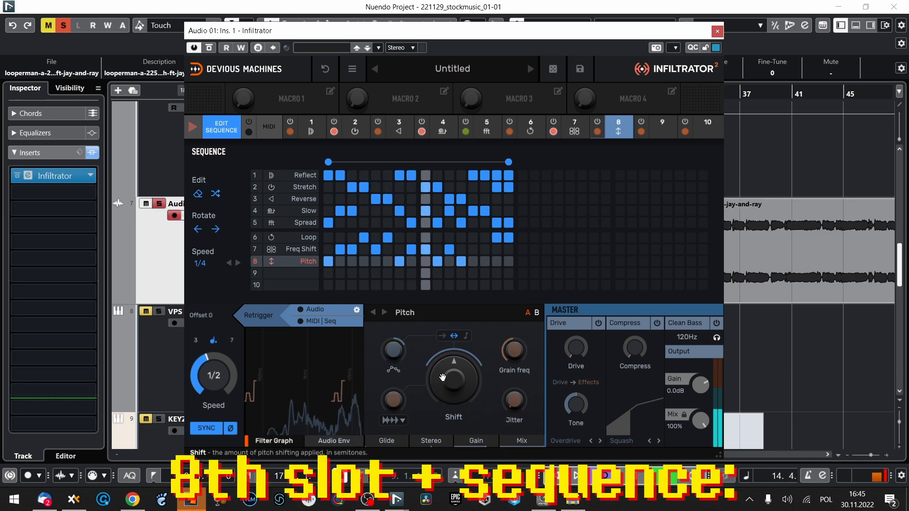
{"action": "left_click_drag", "start_coordinate": [444, 378], "coordinate": [444, 340]}
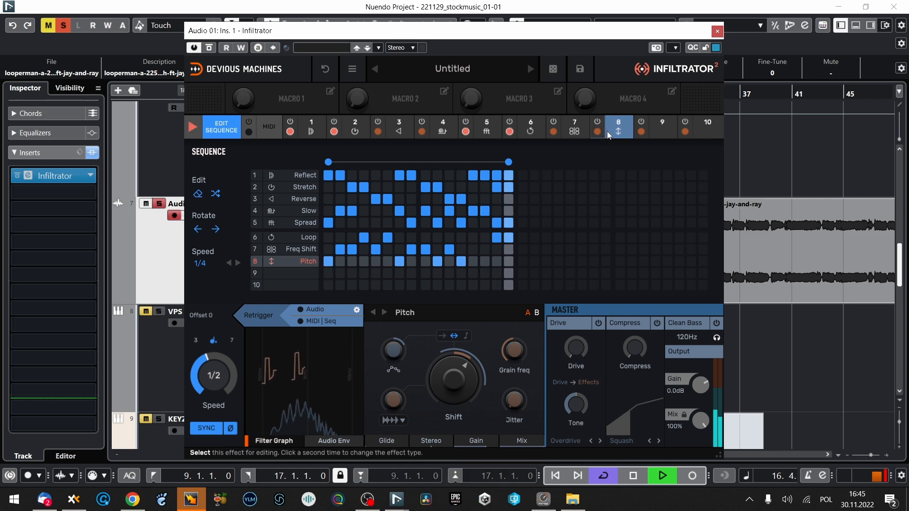
Load the Vocoder effect into slot 9 and randomise its envelope into a zigzag shape
{"action": "left_click", "coordinate": [663, 125]}
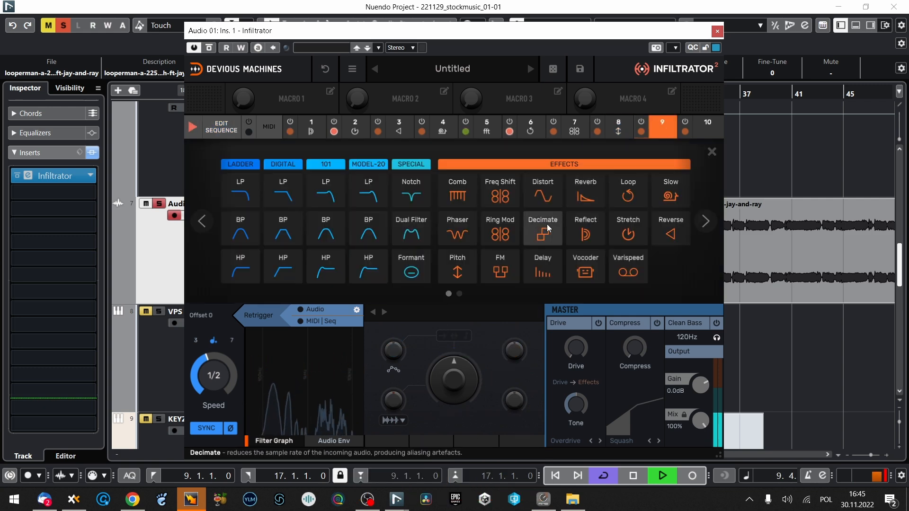
{"action": "left_click", "coordinate": [587, 262]}
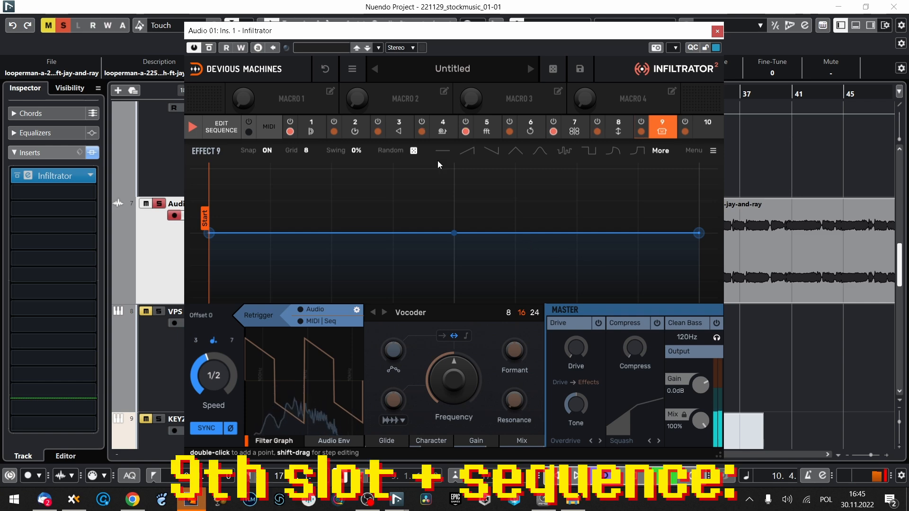
{"action": "left_click", "coordinate": [413, 151]}
{"action": "left_click", "coordinate": [414, 150]}
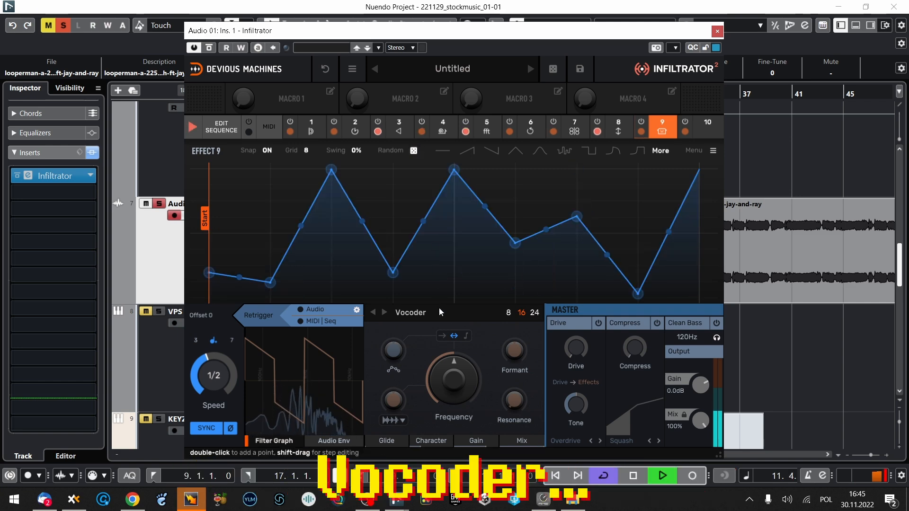
Add Vocoder to sequence steps 4, 5, 6, 13 and 14 and set its mix to 50%
{"action": "left_click_drag", "start_coordinate": [396, 349], "coordinate": [396, 342]}
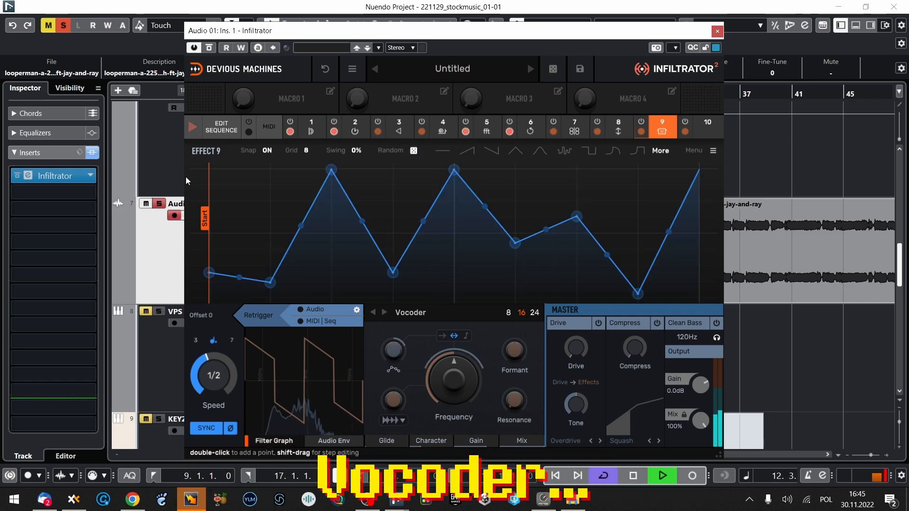
{"action": "left_click", "coordinate": [222, 126]}
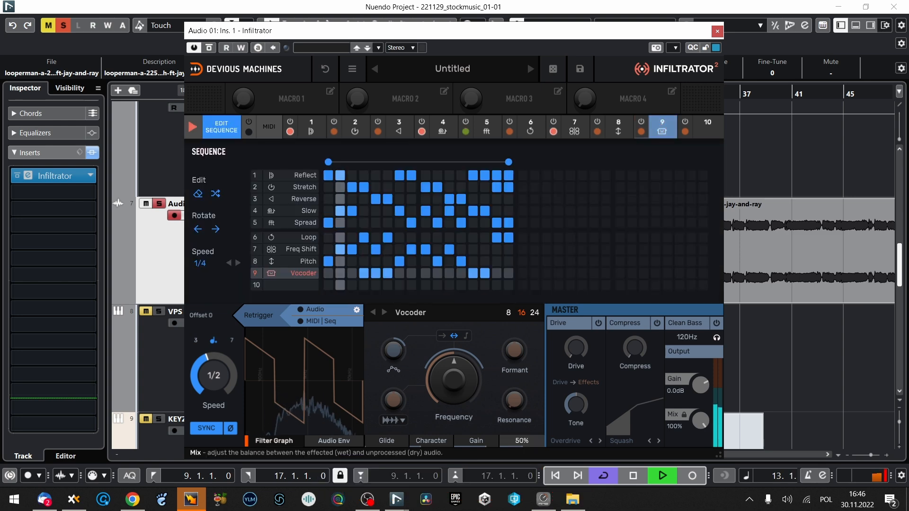
Browse the effect selection for empty slot 10 and load the Cascade effect into it
{"action": "left_click", "coordinate": [708, 124]}
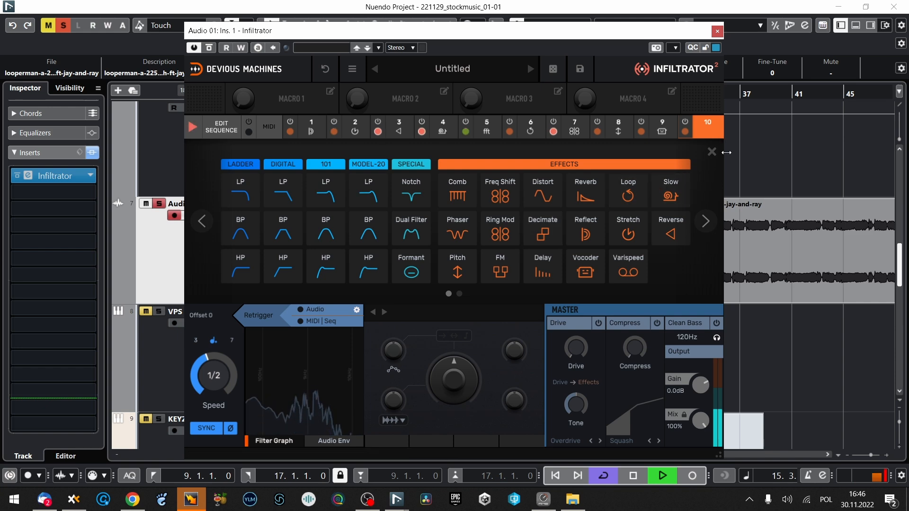
{"action": "left_click", "coordinate": [709, 220]}
{"action": "left_click", "coordinate": [707, 219]}
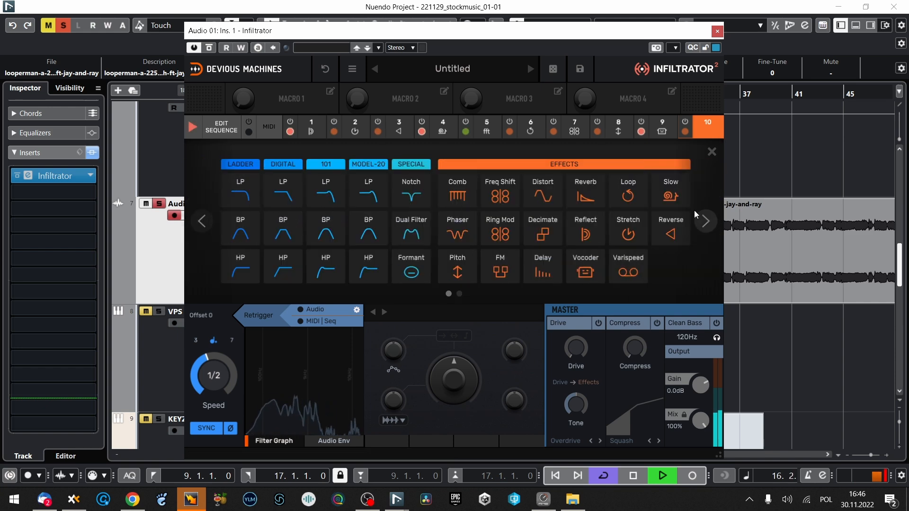
{"action": "left_click", "coordinate": [201, 222]}
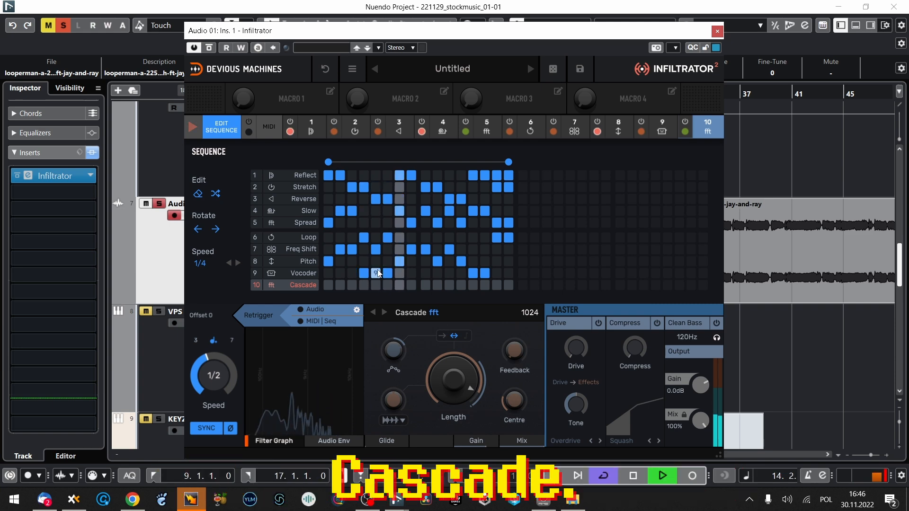
Replace Vocoder with slot 10 on sequence steps 5 and 13, and change slot 10's effect to Smear
{"action": "left_click", "coordinate": [376, 284]}
{"action": "left_click", "coordinate": [473, 284]}
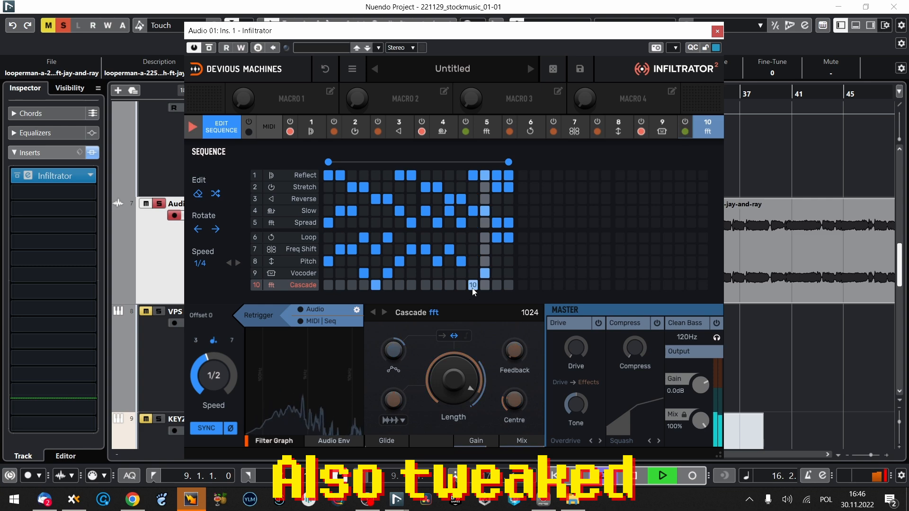
{"action": "left_click", "coordinate": [386, 313]}
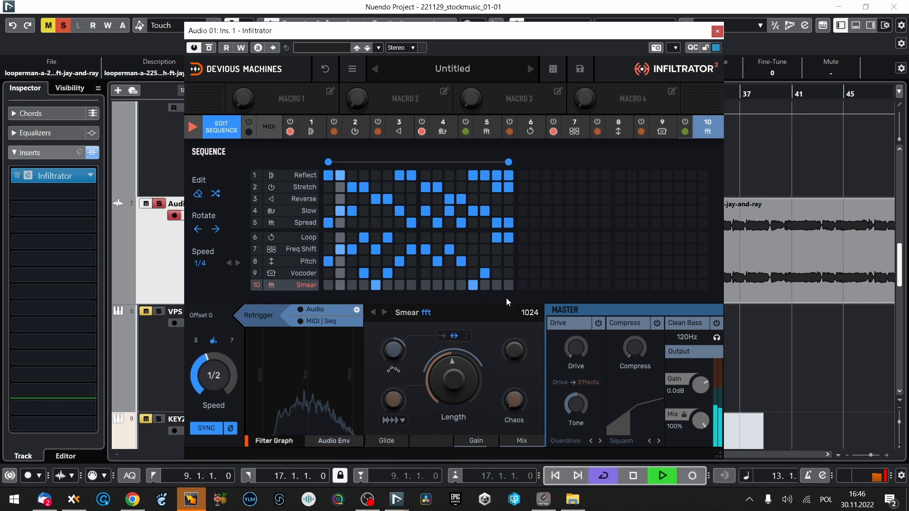
Compare the dry and wet signals by lowering the master Mix to 0% and raising it back up
{"action": "left_click_drag", "start_coordinate": [700, 422], "coordinate": [700, 493]}
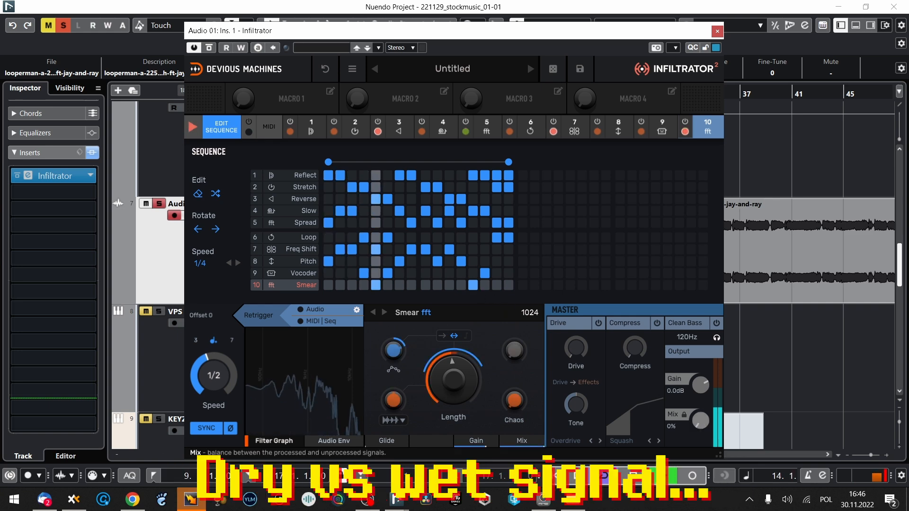
{"action": "left_click_drag", "start_coordinate": [700, 421], "coordinate": [700, 350]}
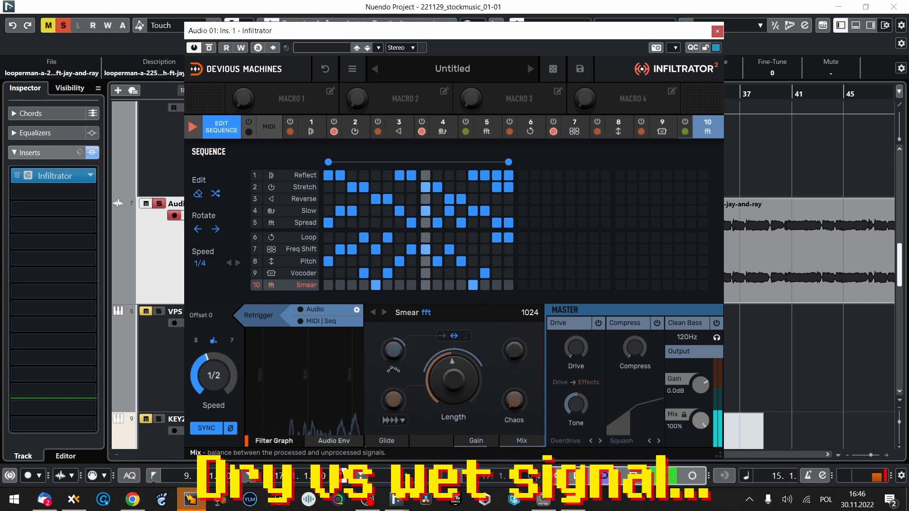